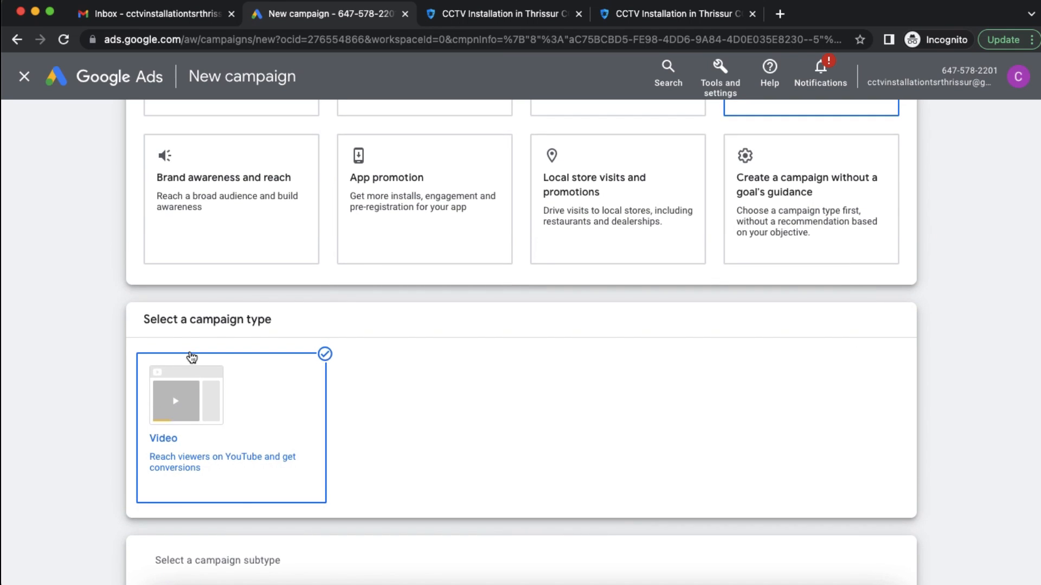
Step: Review the campaign objectives, the Video campaign type, and the Get views and Ad sequence subtypes
{"action": "scroll", "coordinate": [190, 356], "scroll_direction": "up", "scroll_amount": 3}
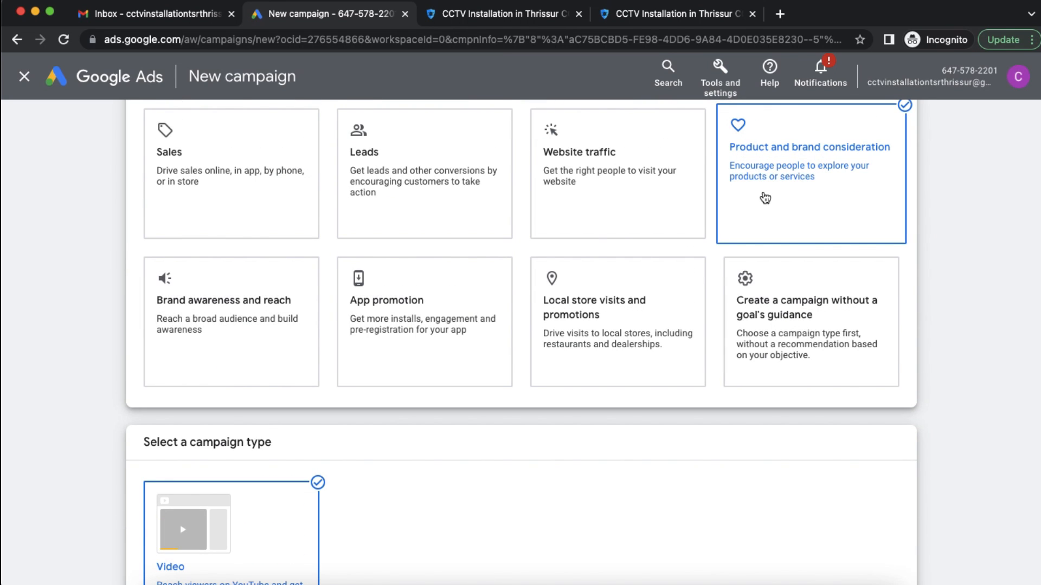
{"action": "scroll", "coordinate": [802, 184], "scroll_direction": "down", "scroll_amount": 2}
{"action": "scroll", "coordinate": [840, 167], "scroll_direction": "up", "scroll_amount": 5}
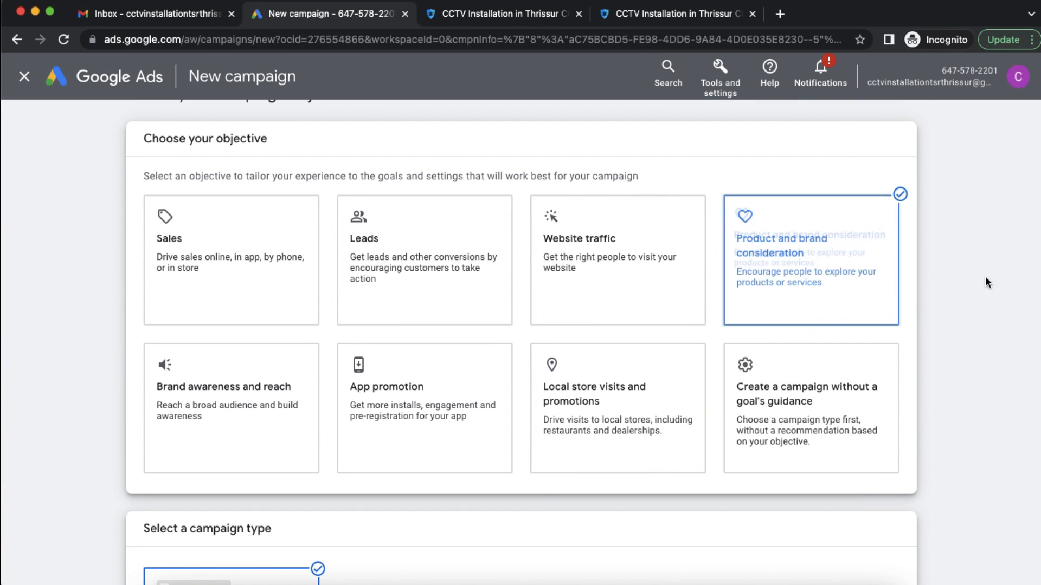
{"action": "scroll", "coordinate": [695, 408], "scroll_direction": "down", "scroll_amount": 3}
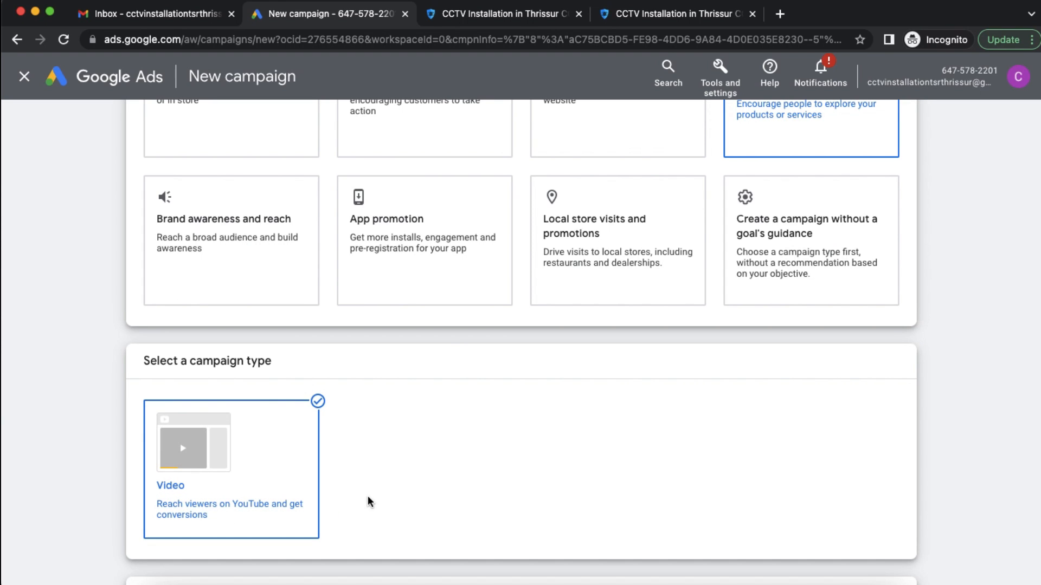
{"action": "scroll", "coordinate": [369, 502], "scroll_direction": "down", "scroll_amount": 2}
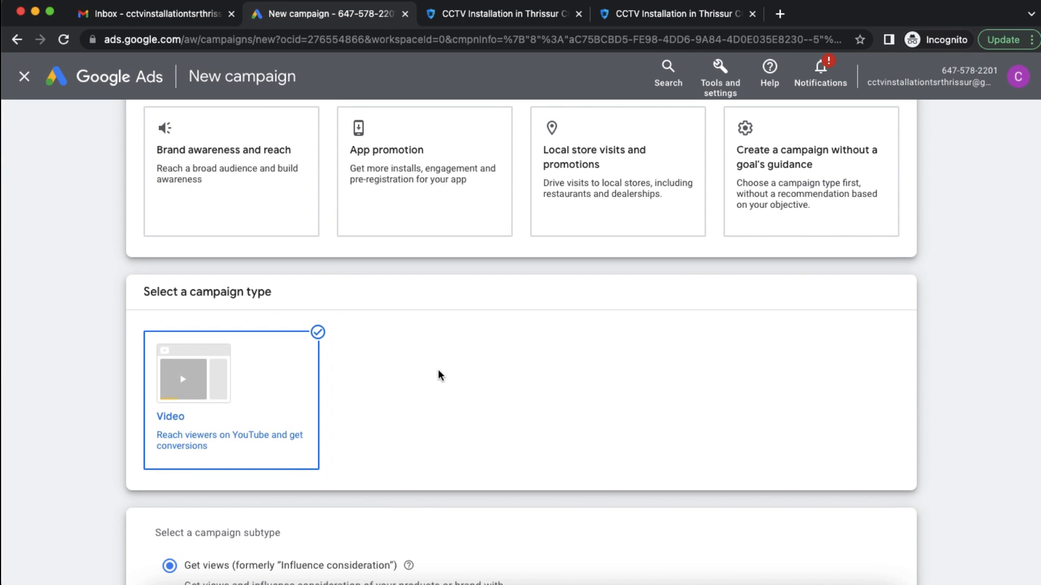
{"action": "scroll", "coordinate": [438, 376], "scroll_direction": "up", "scroll_amount": 3}
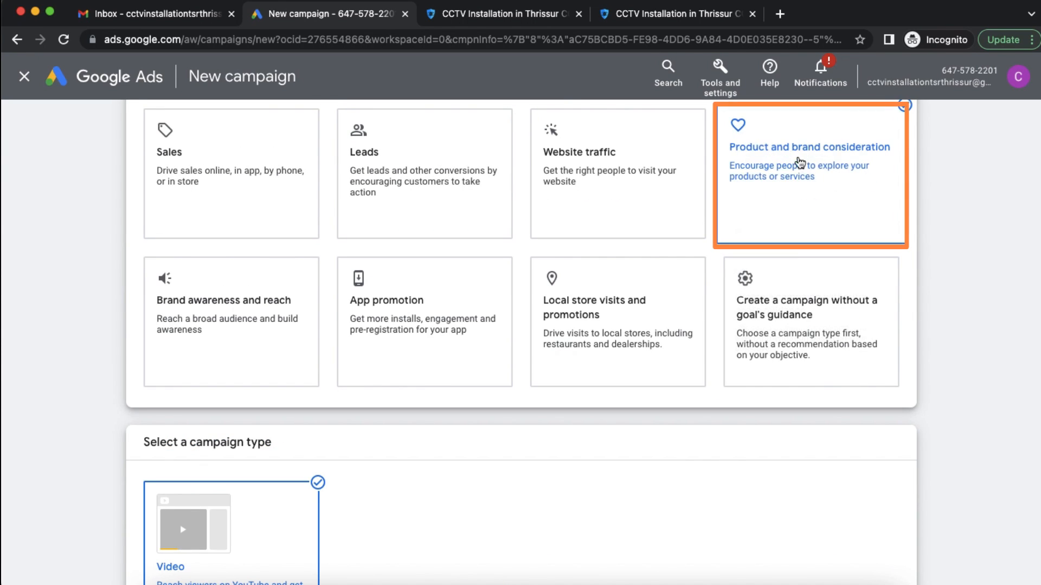
{"action": "scroll", "coordinate": [594, 379], "scroll_direction": "down", "scroll_amount": 3}
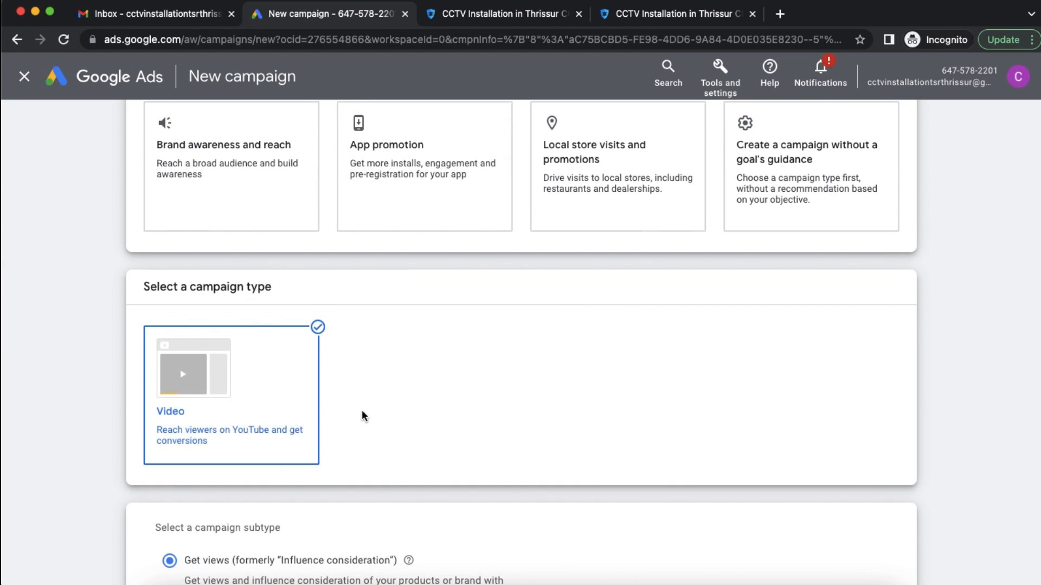
{"action": "scroll", "coordinate": [336, 412], "scroll_direction": "down", "scroll_amount": 5}
{"action": "mouse_move", "coordinate": [409, 380]}
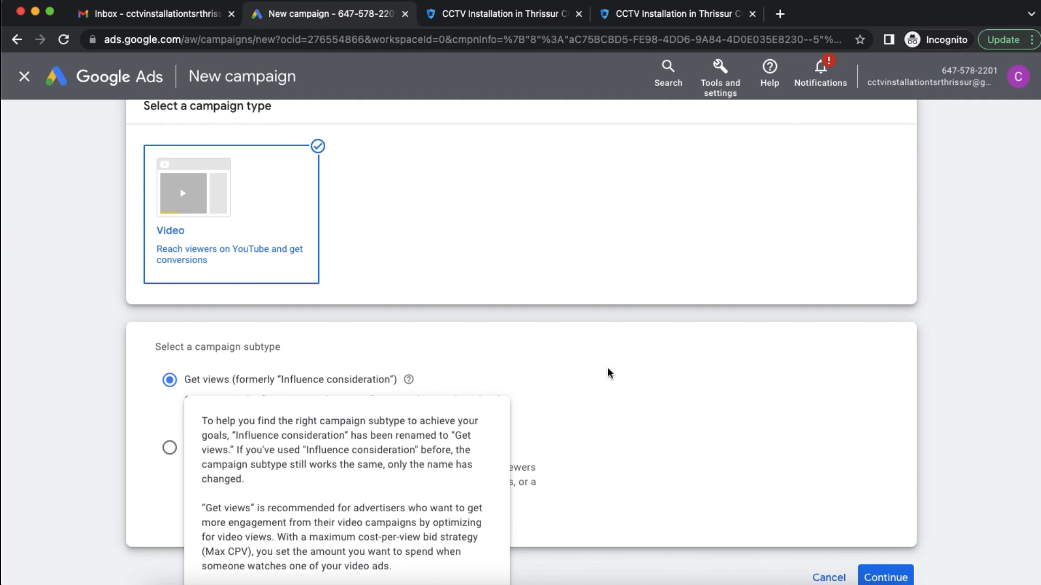
{"action": "mouse_move", "coordinate": [334, 386]}
{"action": "left_click", "coordinate": [164, 495]}
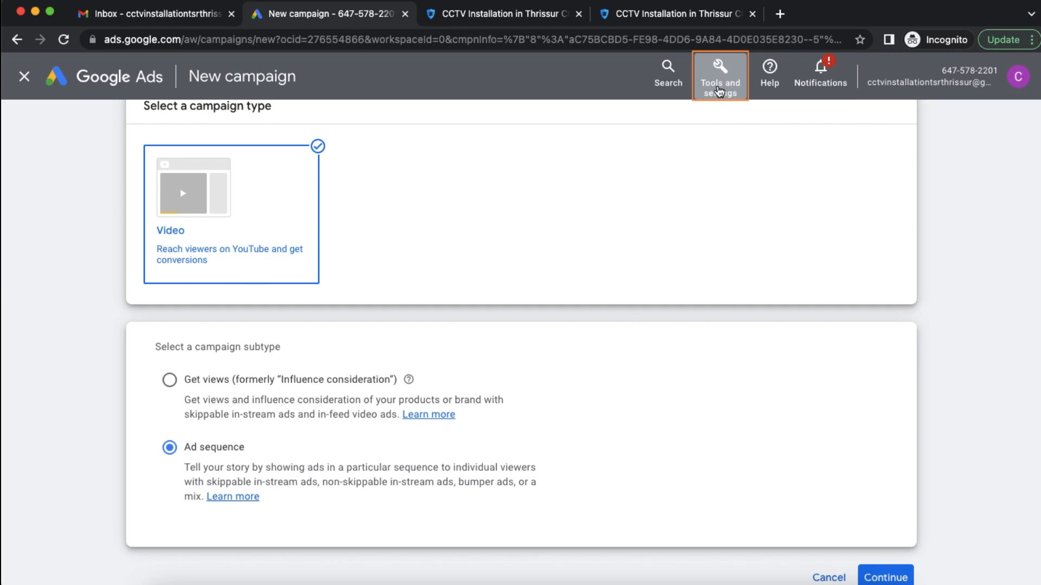
Step: Open the YouTube details among the Google Ads account's linked products
{"action": "left_click", "coordinate": [730, 83]}
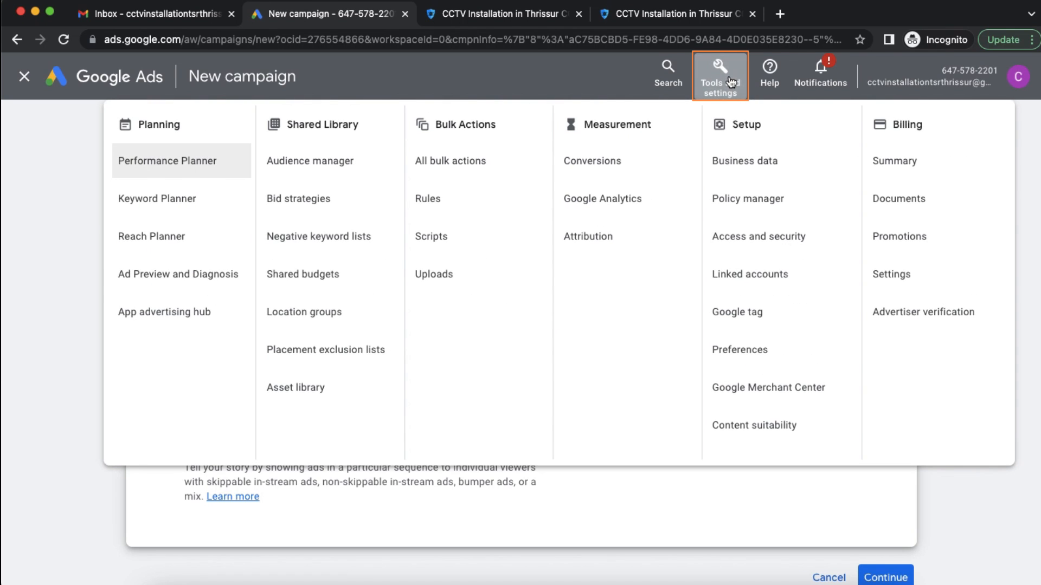
{"action": "left_click", "coordinate": [758, 273]}
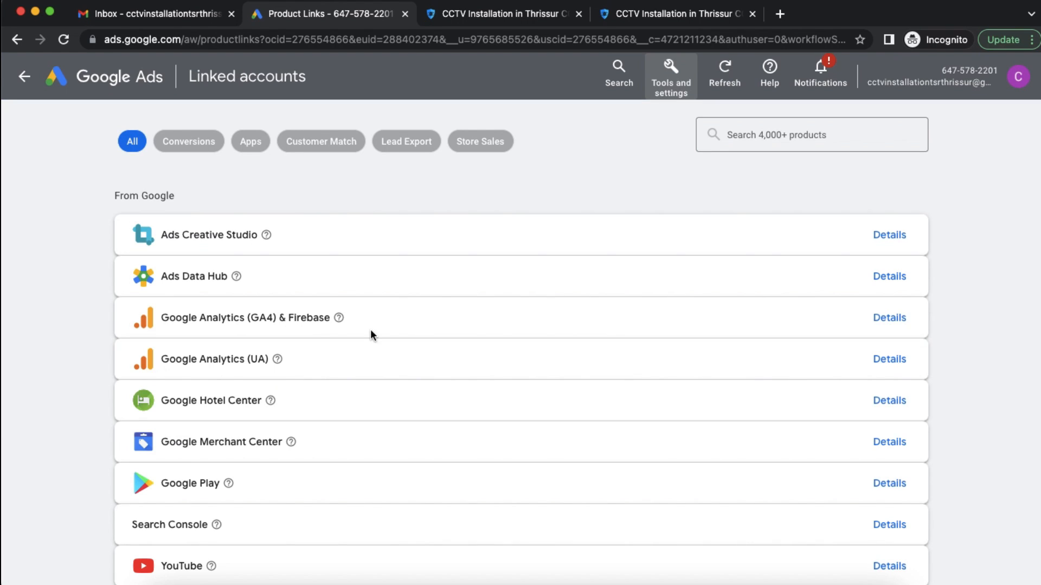
{"action": "scroll", "coordinate": [323, 379], "scroll_direction": "down", "scroll_amount": 3}
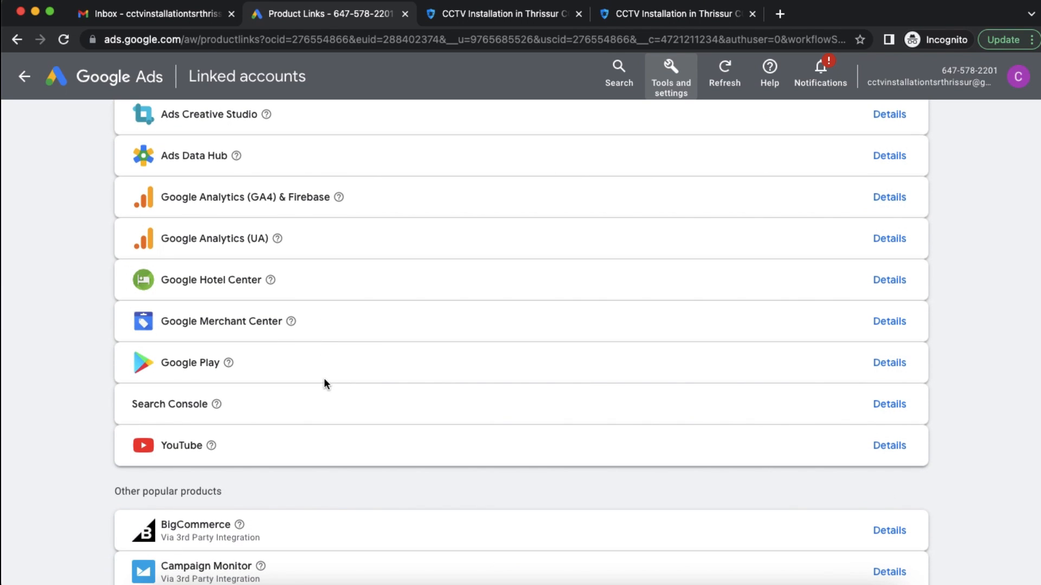
{"action": "scroll", "coordinate": [323, 381], "scroll_direction": "down", "scroll_amount": 1}
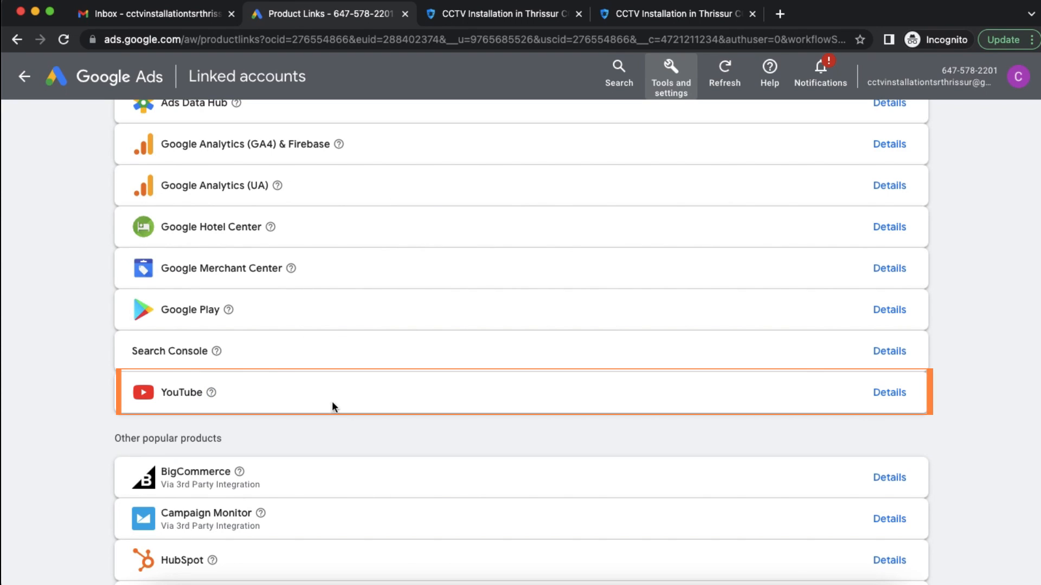
{"action": "left_click", "coordinate": [872, 397]}
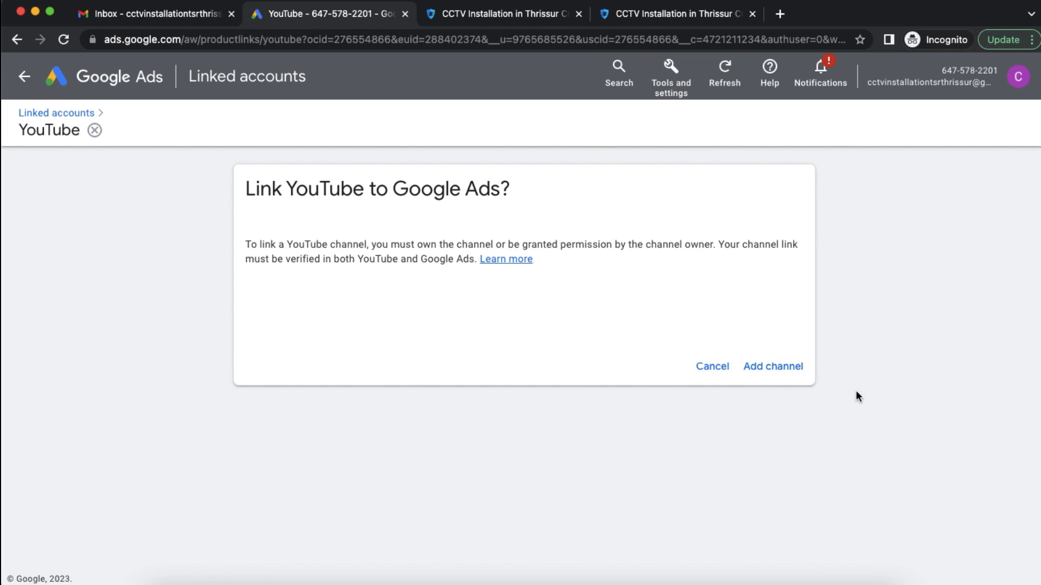
Step: View the dialog for linking a YouTube channel, cancel it and return to the new campaign
{"action": "left_click", "coordinate": [781, 372]}
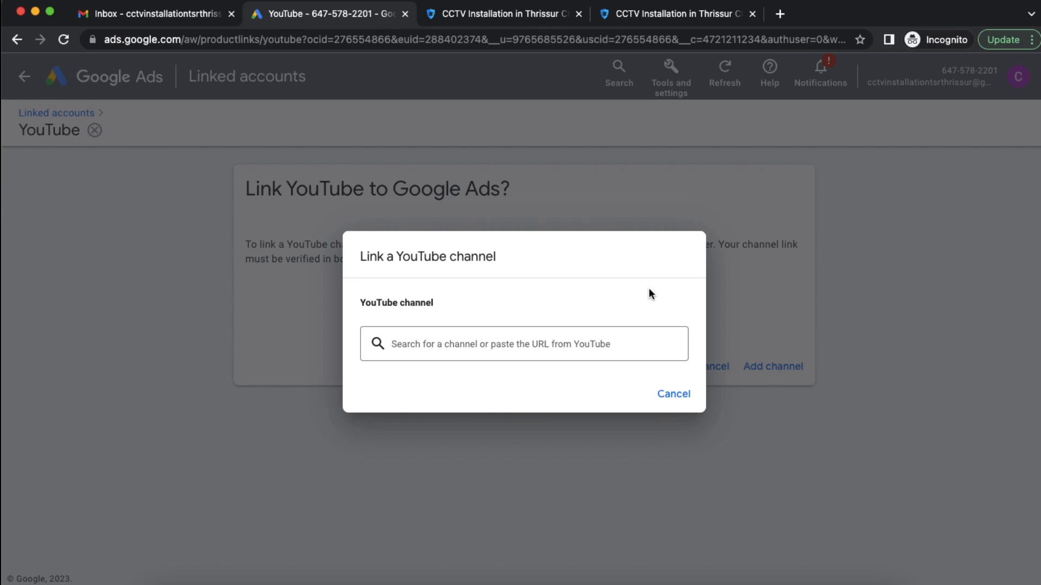
{"action": "left_click", "coordinate": [679, 395]}
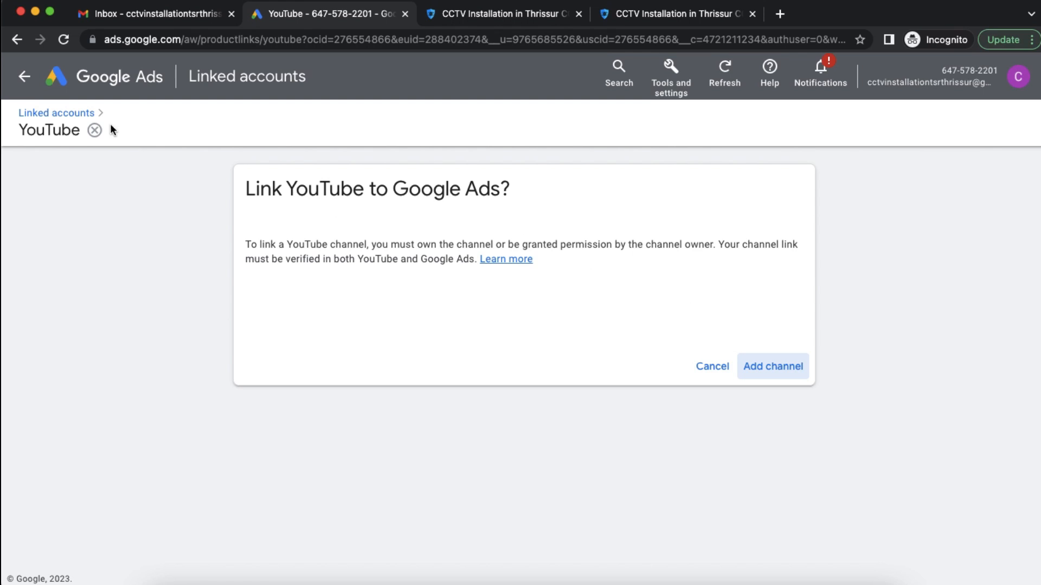
{"action": "left_click", "coordinate": [23, 76]}
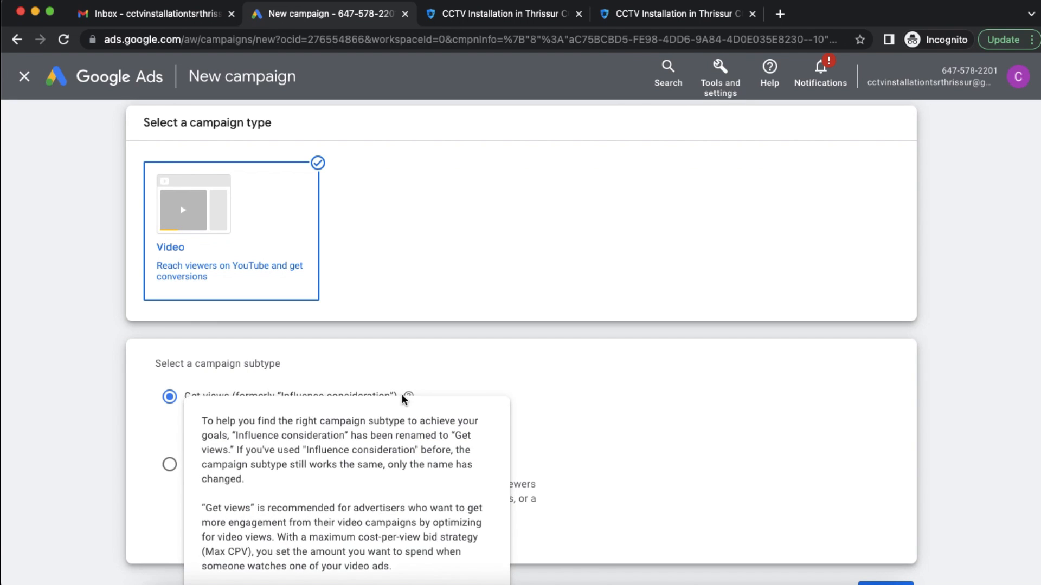
Step: Continue to the campaign settings with the Get views subtype selected
{"action": "scroll", "coordinate": [558, 421], "scroll_direction": "down", "scroll_amount": 3}
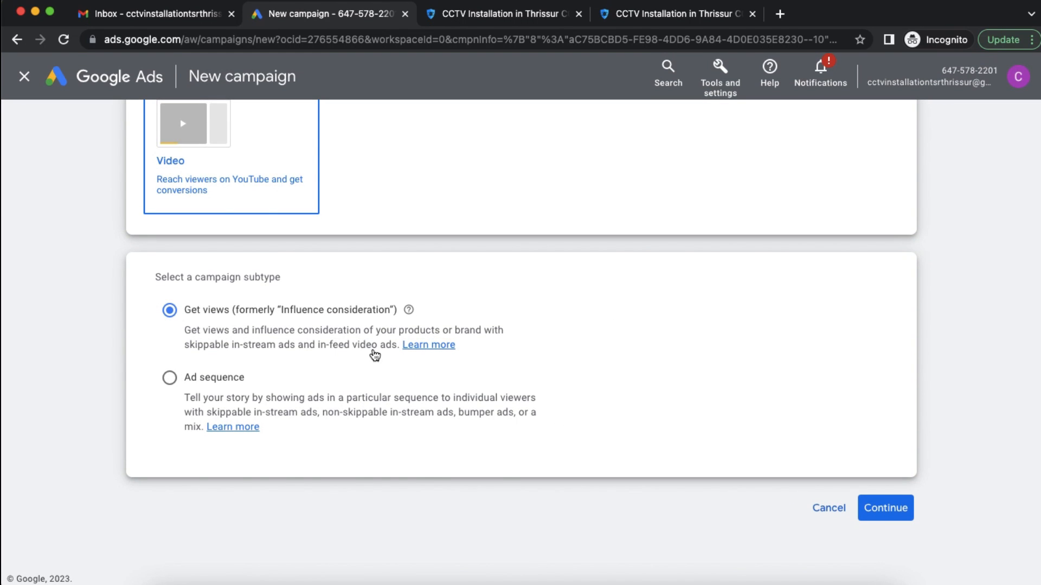
{"action": "mouse_move", "coordinate": [333, 349]}
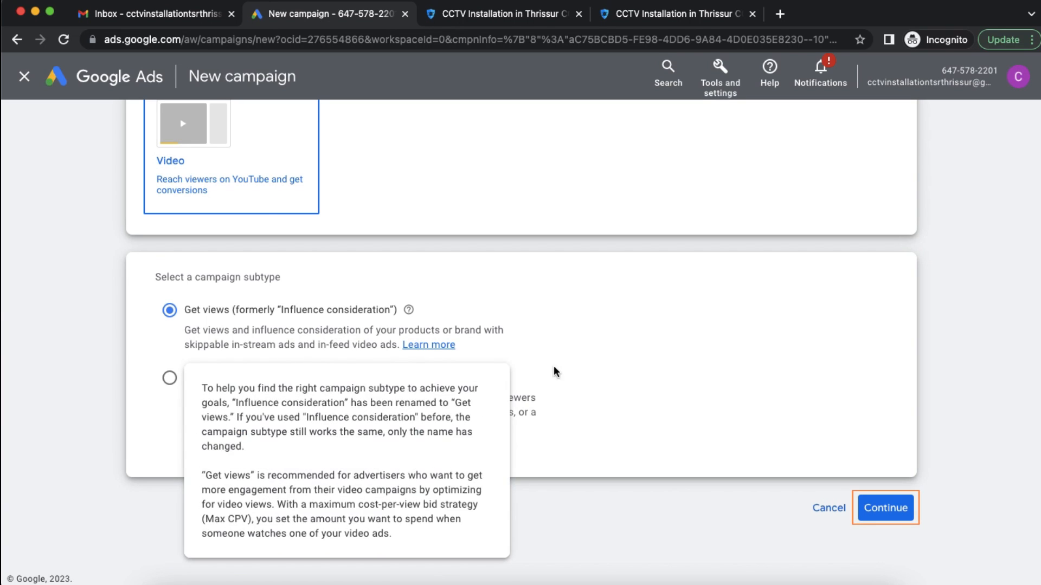
{"action": "left_click", "coordinate": [895, 510]}
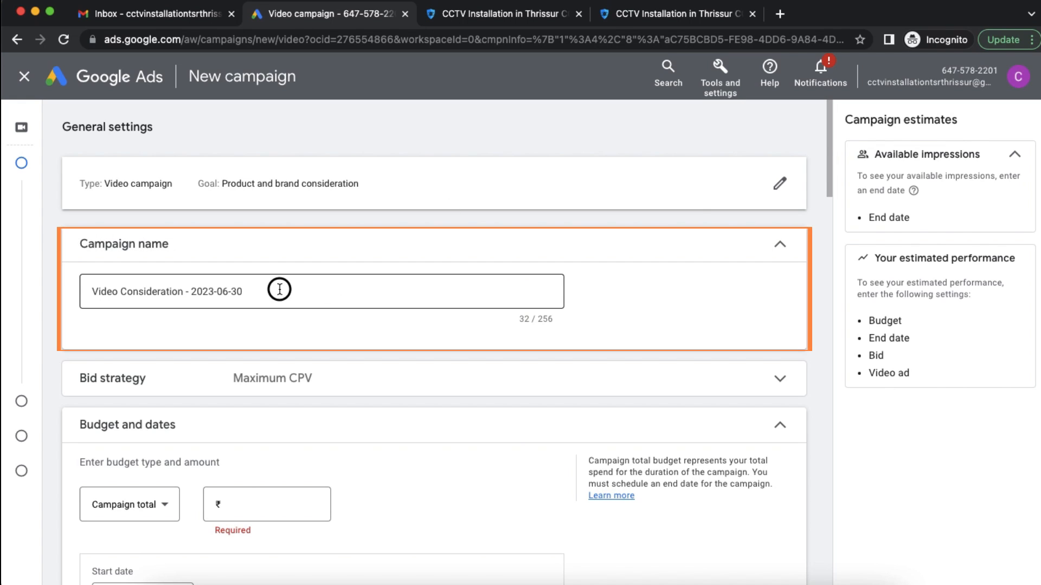
Step: Name the campaign "Videos Viiews 3rd eye" and expand its bid strategy settings
{"action": "left_click_drag", "start_coordinate": [276, 288], "coordinate": [28, 277]}
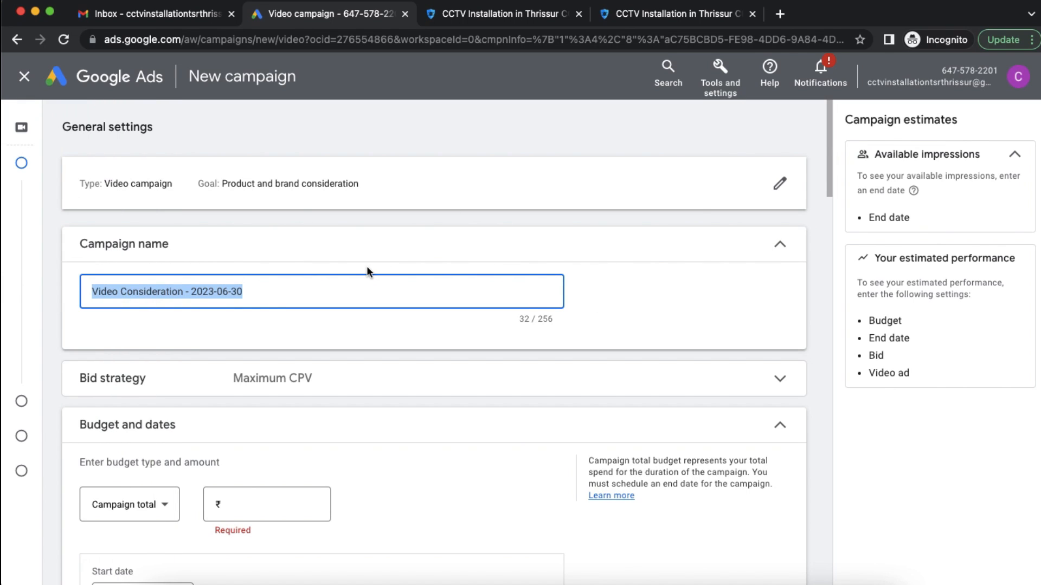
{"action": "type", "text": "Videos Vil"}
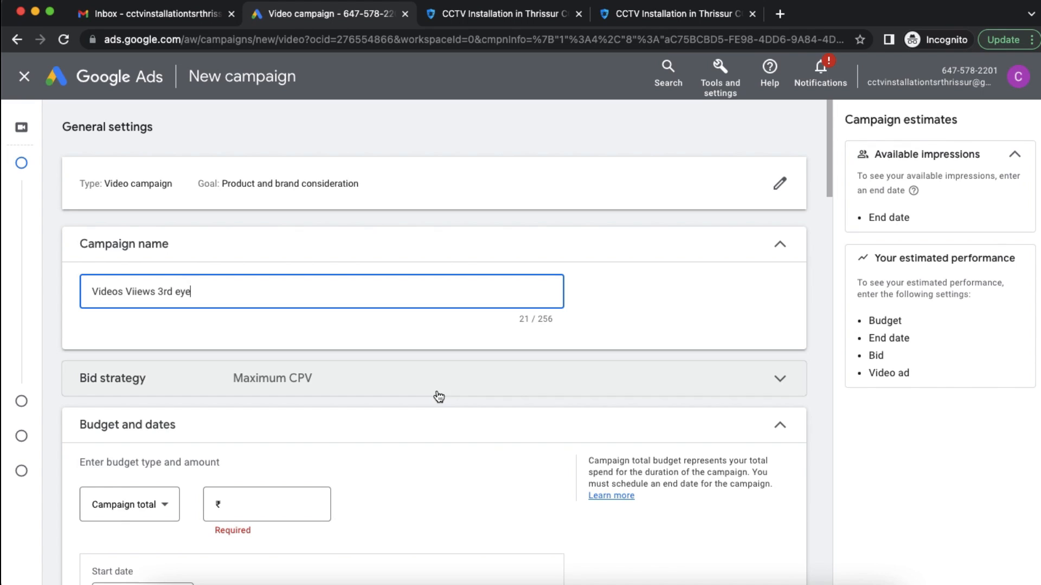
{"action": "left_click", "coordinate": [414, 383]}
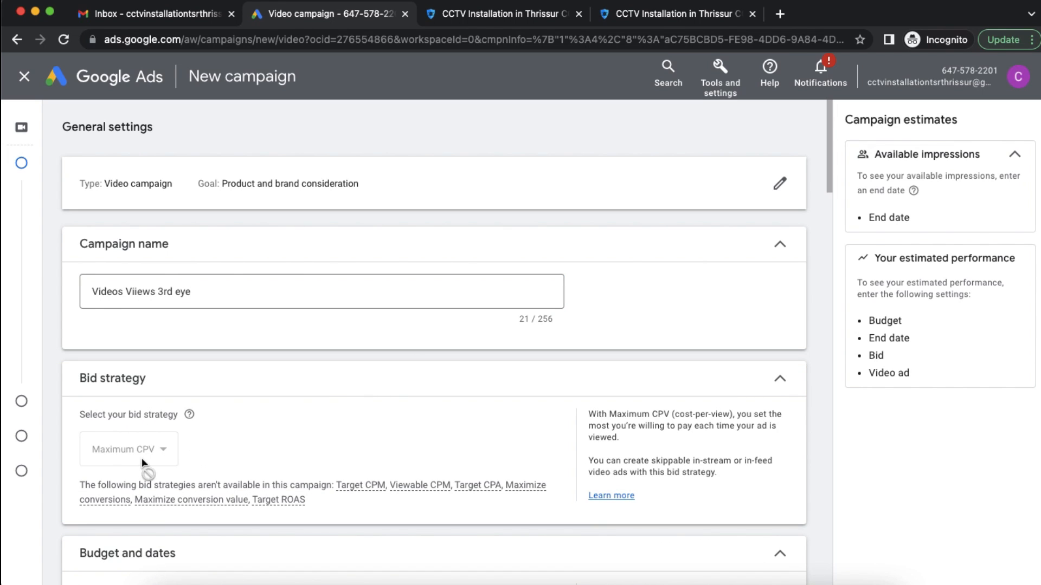
Step: Change the budget type to Daily and set the amount to ₹500
{"action": "scroll", "coordinate": [252, 447], "scroll_direction": "down", "scroll_amount": 3}
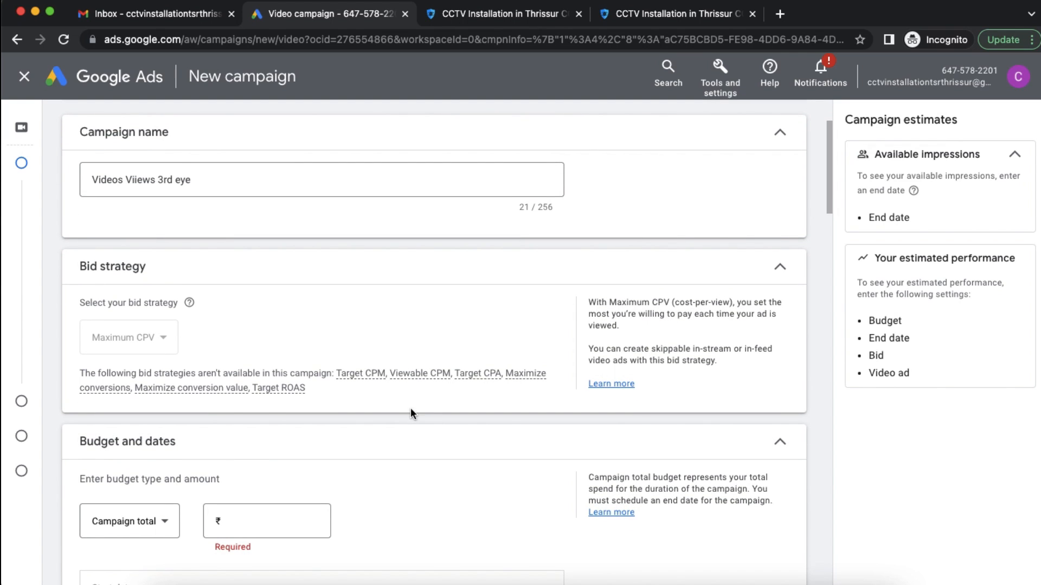
{"action": "scroll", "coordinate": [411, 411], "scroll_direction": "down", "scroll_amount": 3}
{"action": "left_click", "coordinate": [163, 399]}
{"action": "left_click", "coordinate": [163, 406]}
{"action": "left_click", "coordinate": [244, 396]}
{"action": "type", "text": "500"}
{"action": "left_click", "coordinate": [383, 403]}
Step: Expand the Networks settings to check where the video ads can appear
{"action": "scroll", "coordinate": [383, 403], "scroll_direction": "down", "scroll_amount": 3}
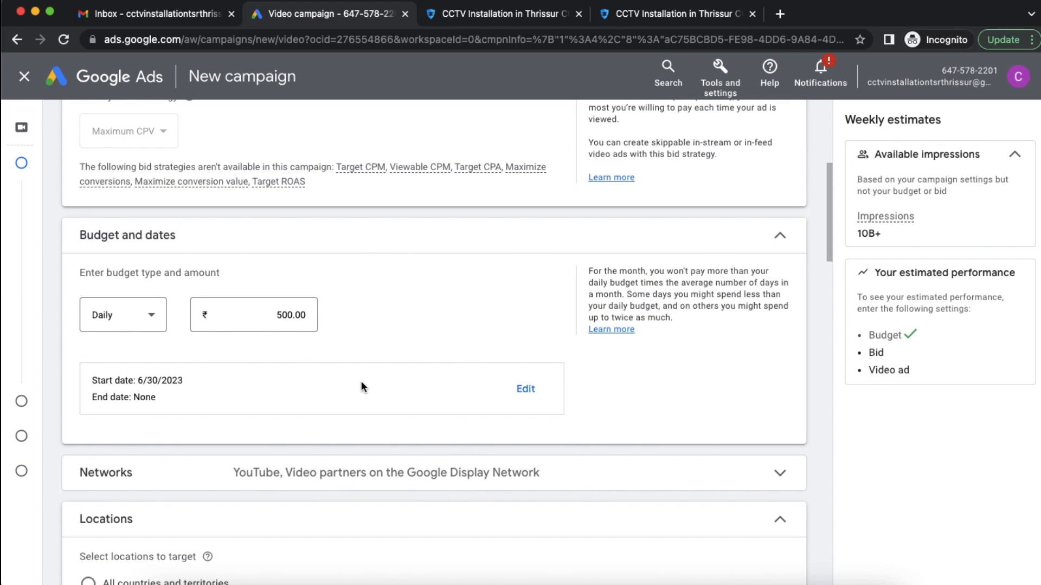
{"action": "scroll", "coordinate": [361, 386], "scroll_direction": "down", "scroll_amount": 3}
{"action": "left_click", "coordinate": [378, 391]}
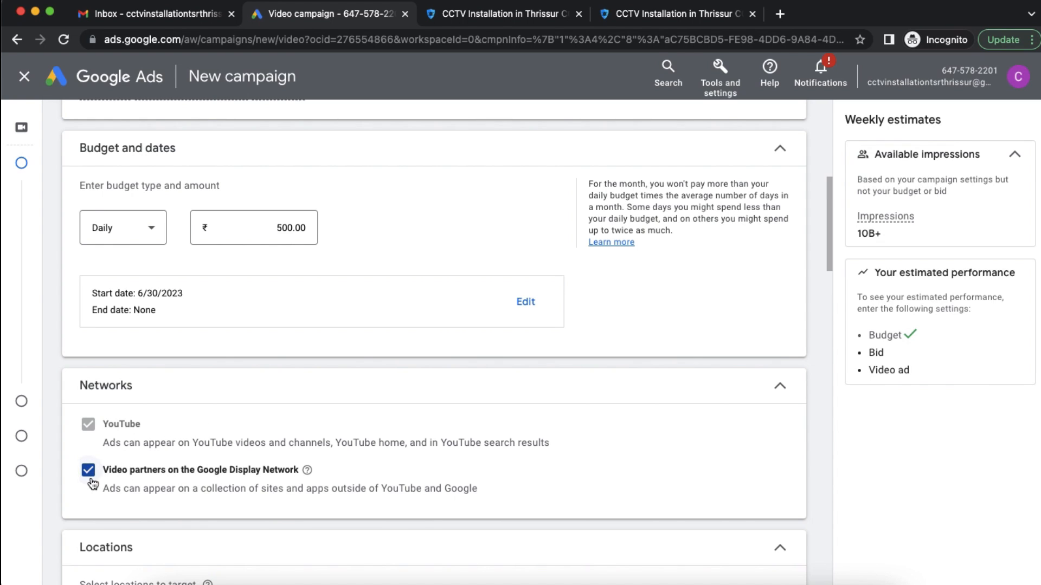
Step: Target the state of Kerala, India as a custom location for the campaign
{"action": "scroll", "coordinate": [347, 458], "scroll_direction": "down", "scroll_amount": 3}
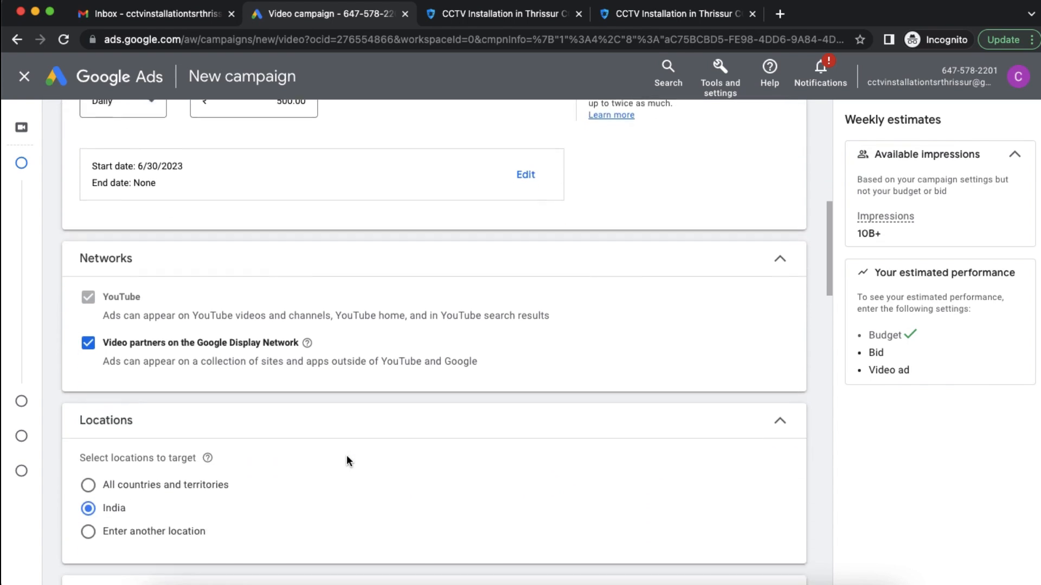
{"action": "scroll", "coordinate": [347, 460], "scroll_direction": "down", "scroll_amount": 2}
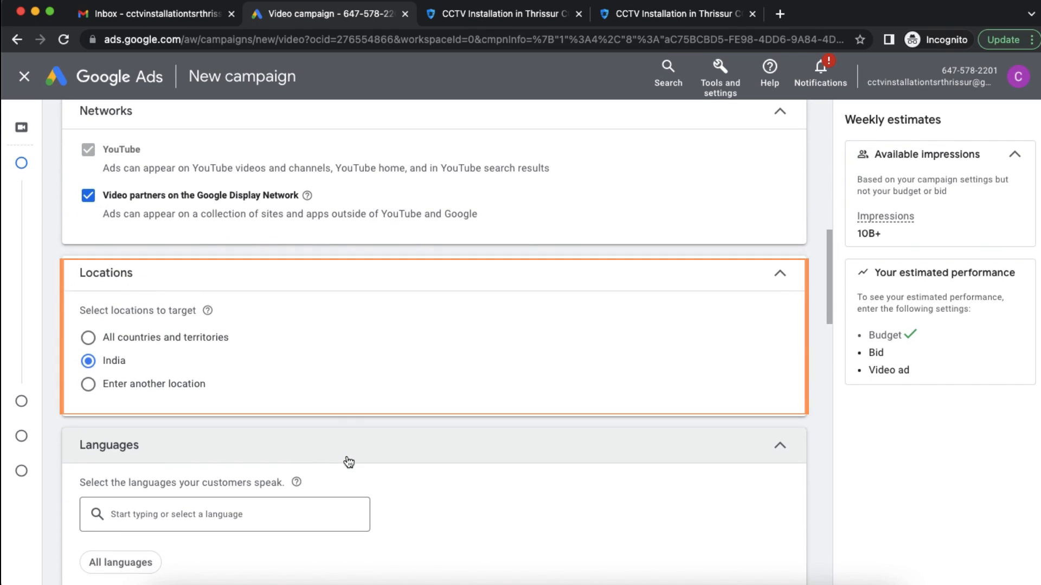
{"action": "left_click", "coordinate": [163, 384]}
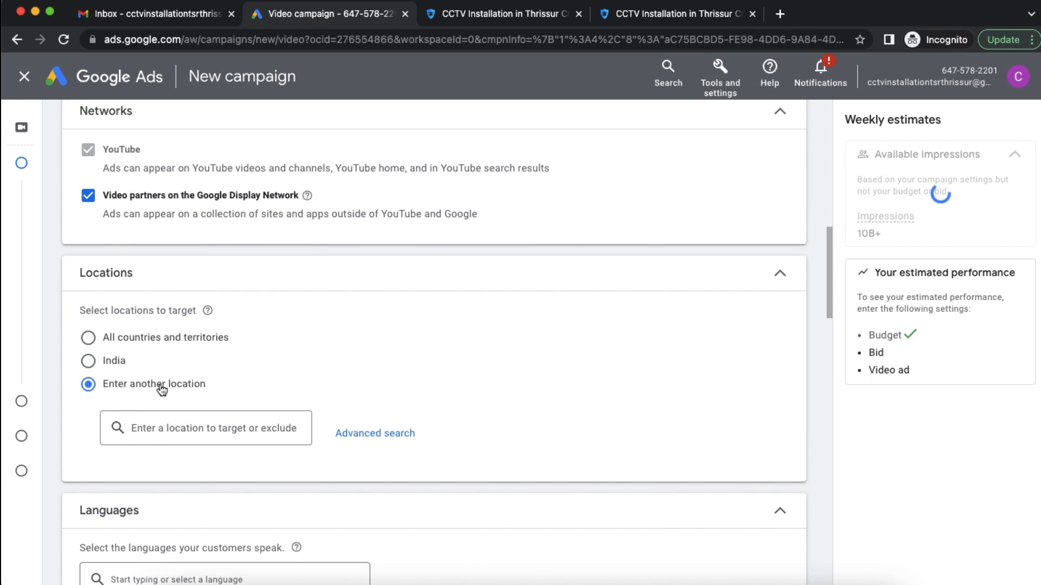
{"action": "left_click", "coordinate": [228, 427]}
{"action": "type", "text": "k"}
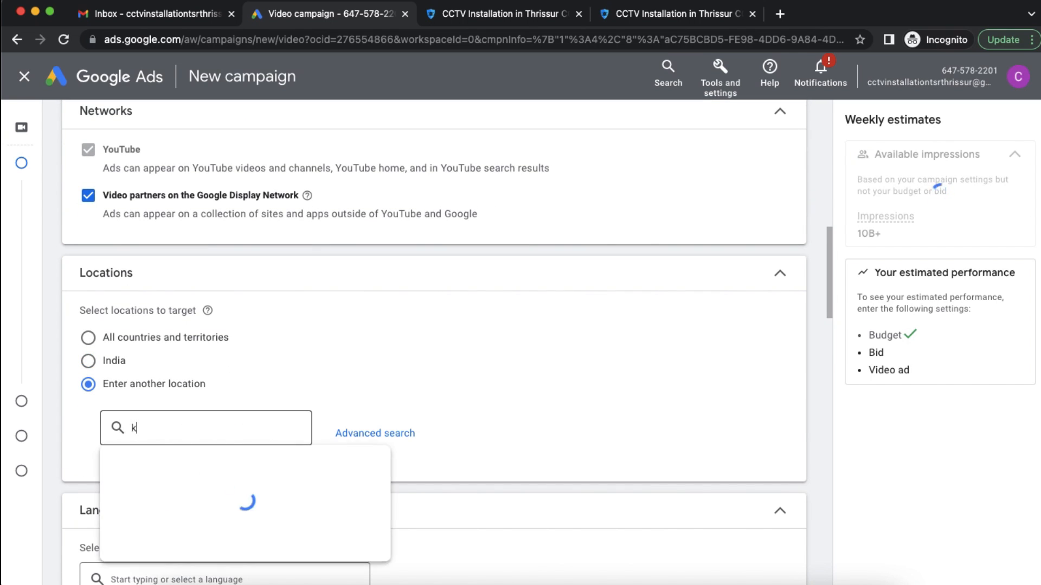
{"action": "type", "text": "erala"}
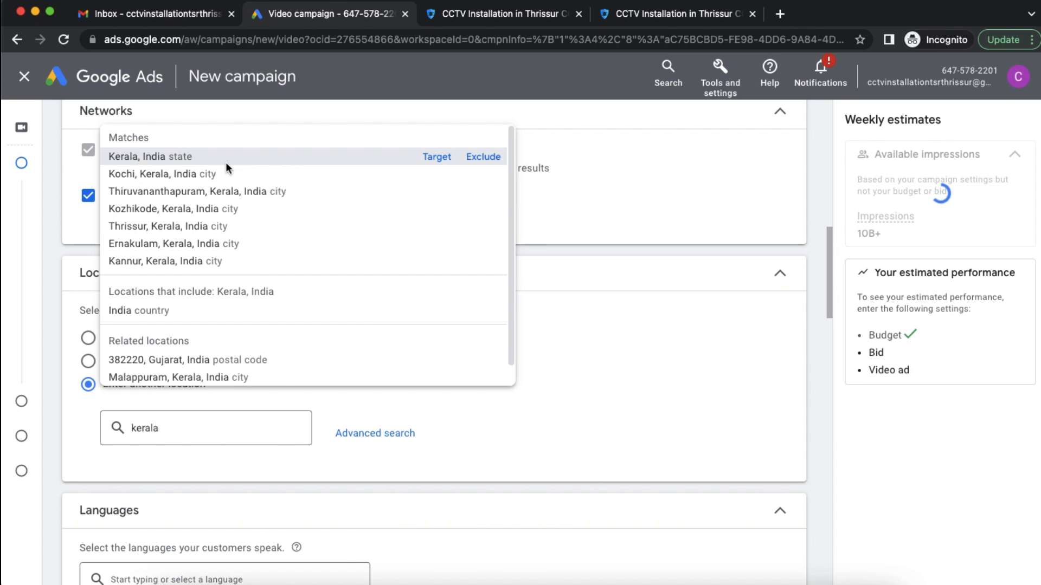
{"action": "left_click", "coordinate": [225, 159]}
Step: Select English as the language the campaign's customers speak
{"action": "scroll", "coordinate": [357, 373], "scroll_direction": "down", "scroll_amount": 3}
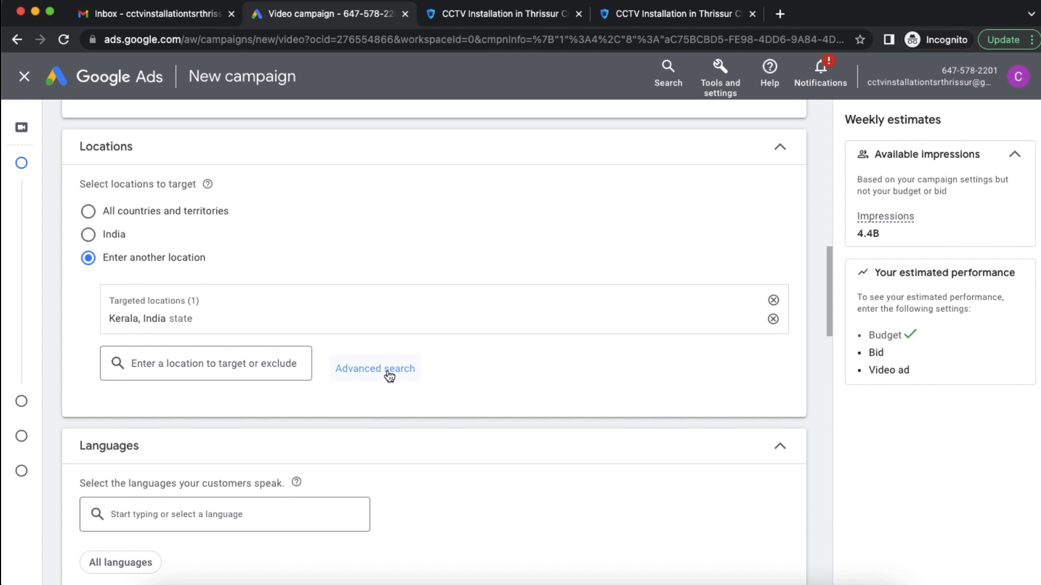
{"action": "scroll", "coordinate": [387, 370], "scroll_direction": "down", "scroll_amount": 5}
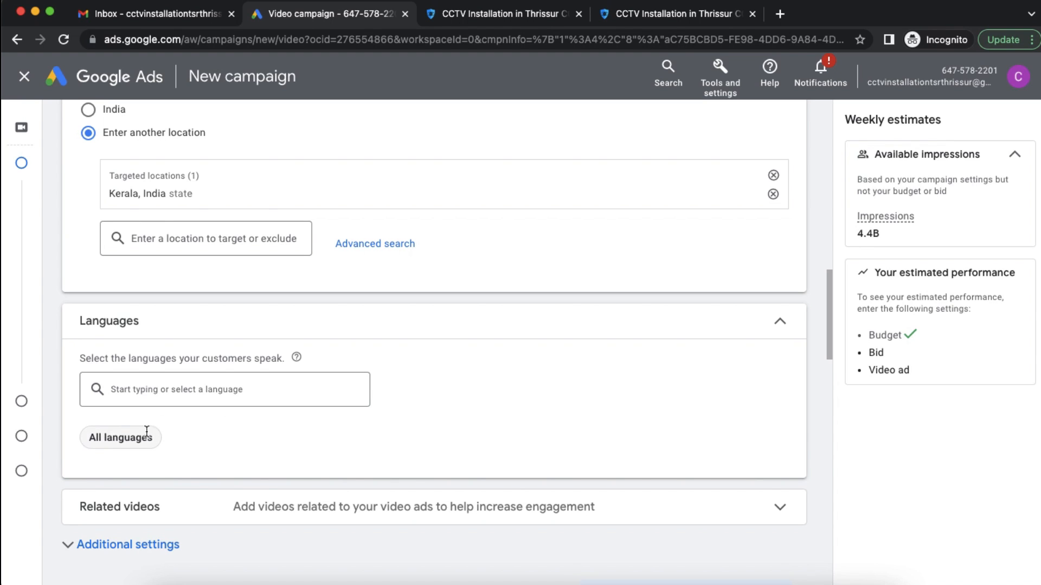
{"action": "left_click", "coordinate": [178, 395]}
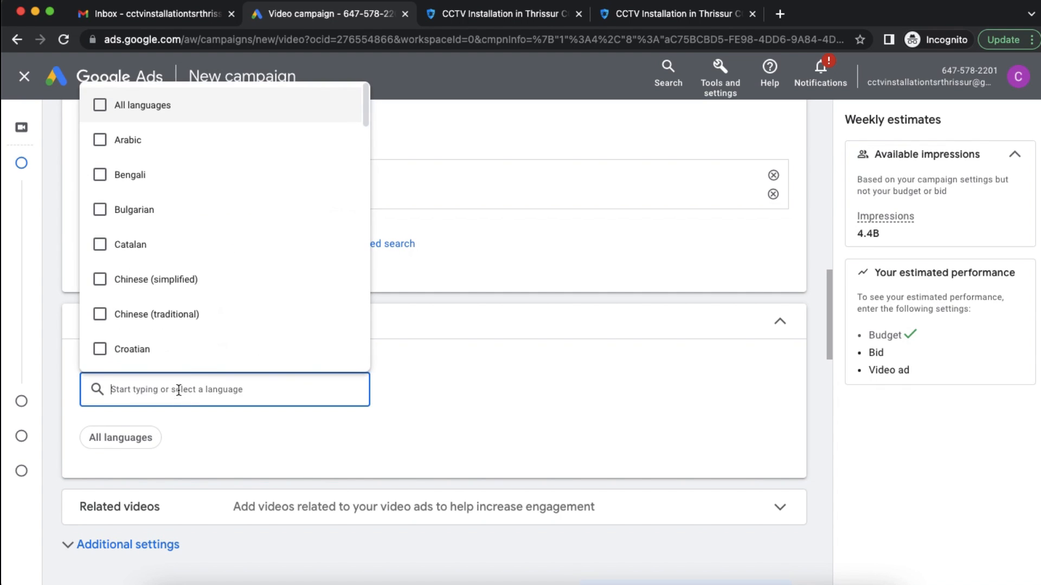
{"action": "type", "text": "engilsh"}
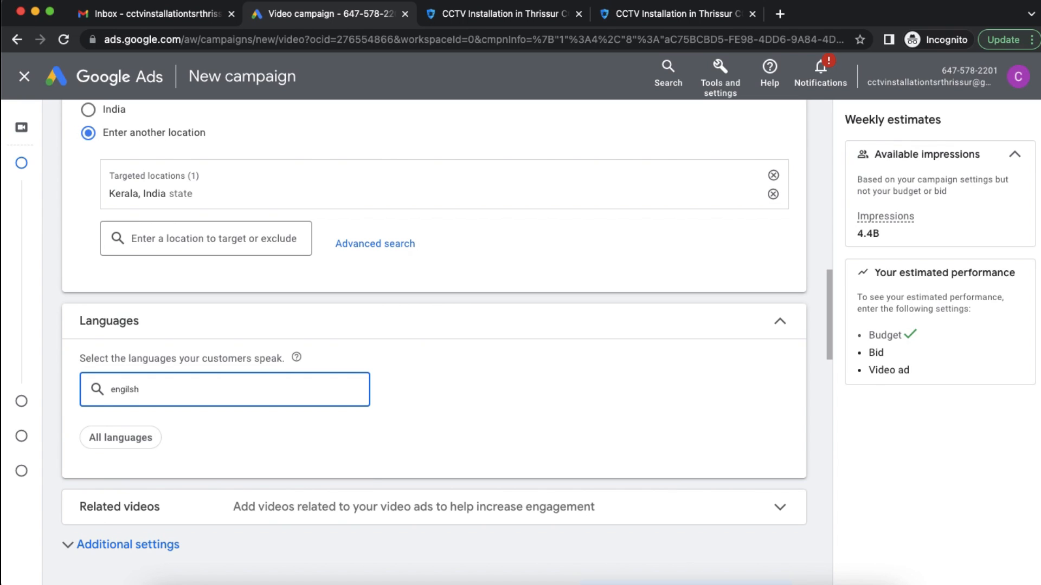
{"action": "key", "text": "BackSpace"}
{"action": "key", "text": "BackSpace"}
{"action": "key", "text": "BackSpace"}
{"action": "key", "text": "BackSpace"}
{"action": "key", "text": "BackSpace"}
{"action": "key", "text": "BackSpace"}
{"action": "left_click", "coordinate": [130, 430]}
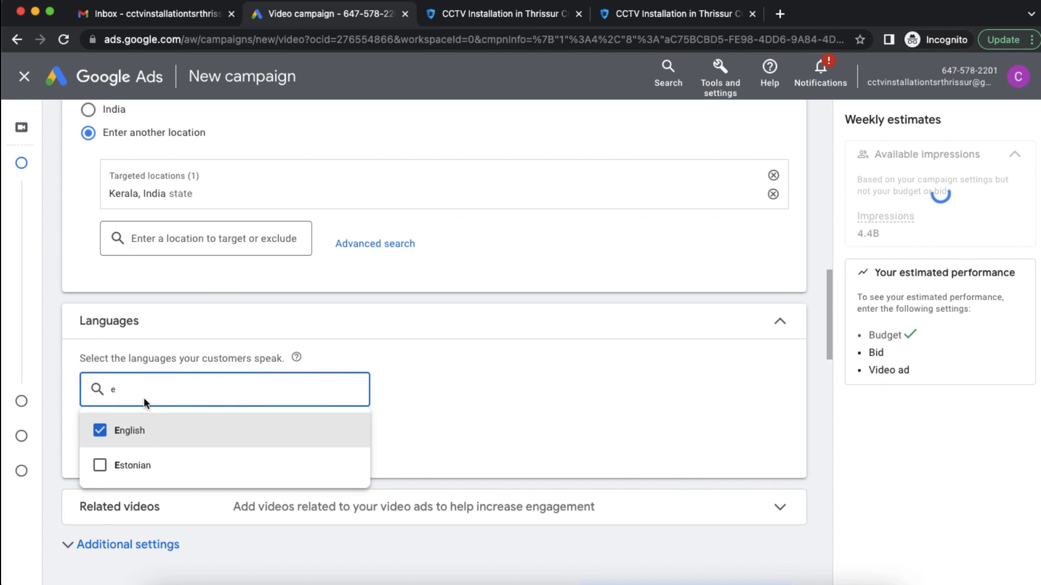
Step: Add Malayalam to the languages the campaign's customers speak
{"action": "key", "text": "BackSpace"}
{"action": "type", "text": "malaya"}
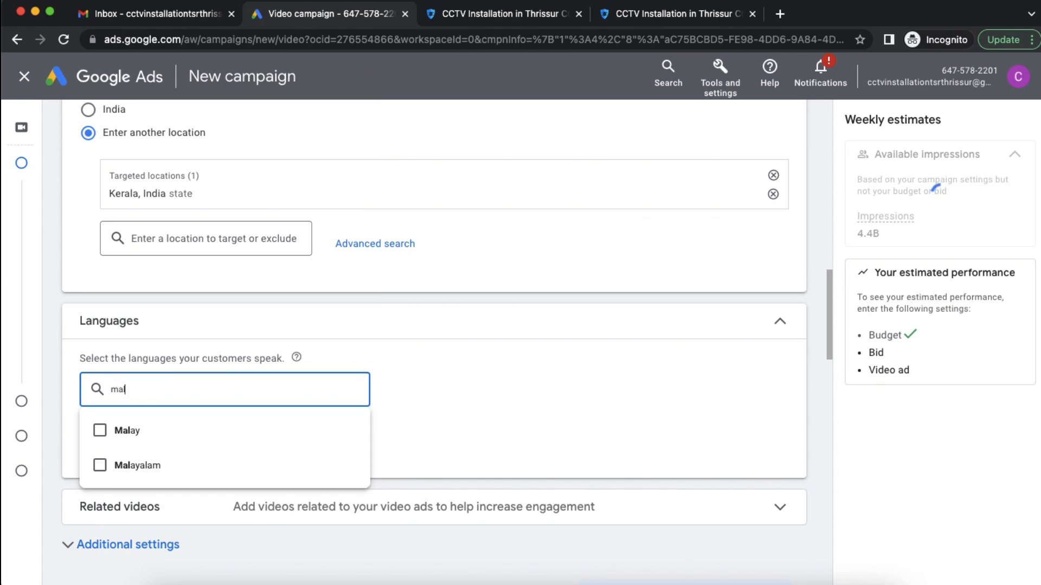
{"action": "left_click", "coordinate": [130, 430]}
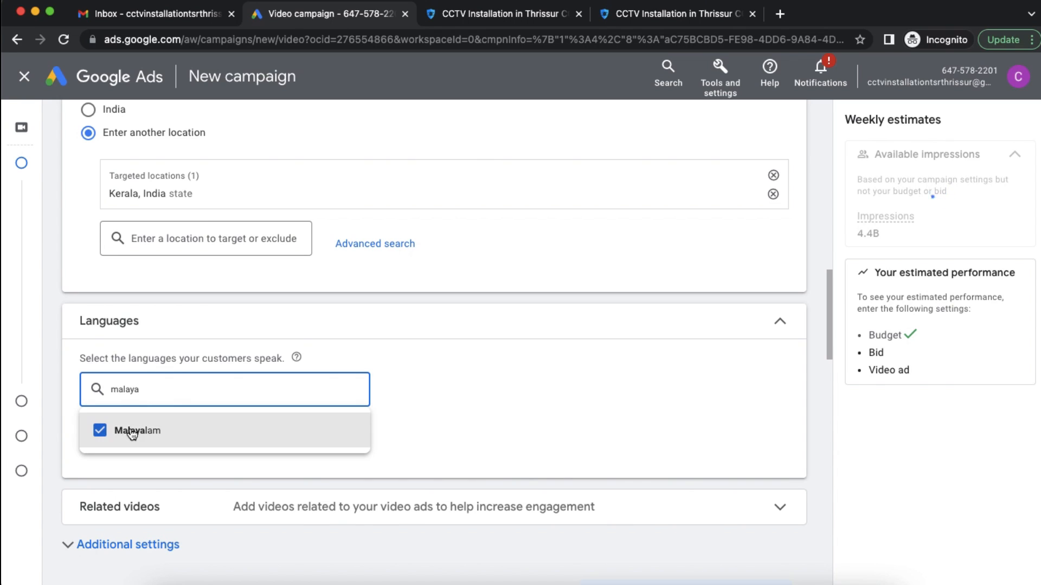
{"action": "left_click", "coordinate": [497, 381]}
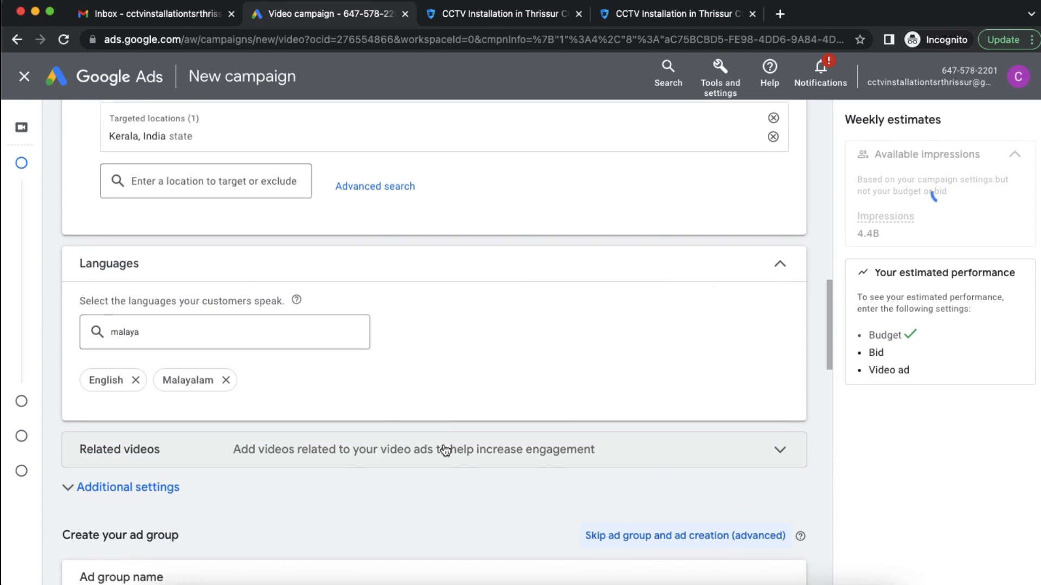
Step: Examine the related videos options for the campaign and close them without adding any video
{"action": "scroll", "coordinate": [442, 447], "scroll_direction": "down", "scroll_amount": 3}
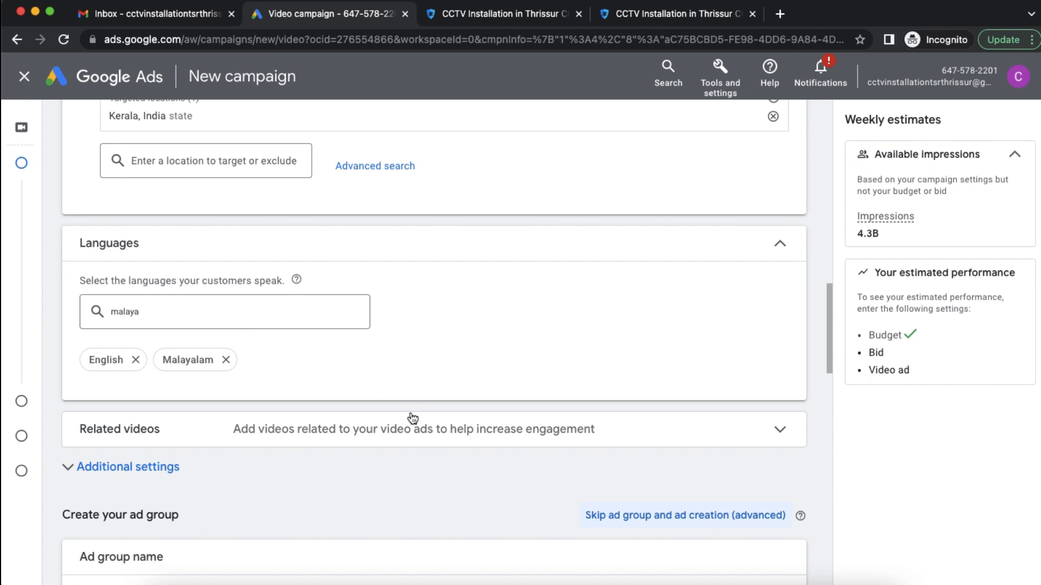
{"action": "left_click", "coordinate": [432, 428]}
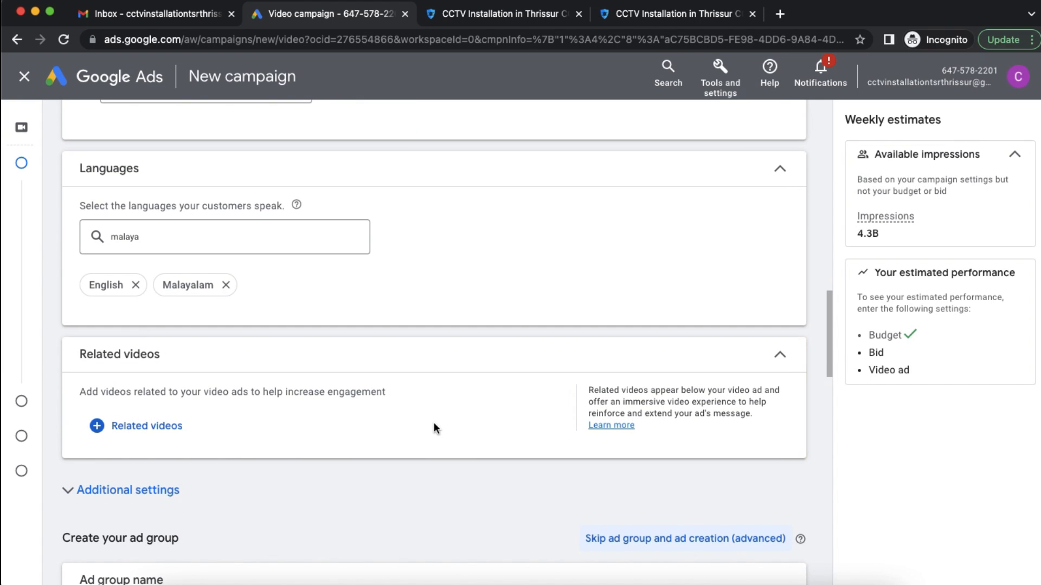
{"action": "left_click", "coordinate": [170, 435]}
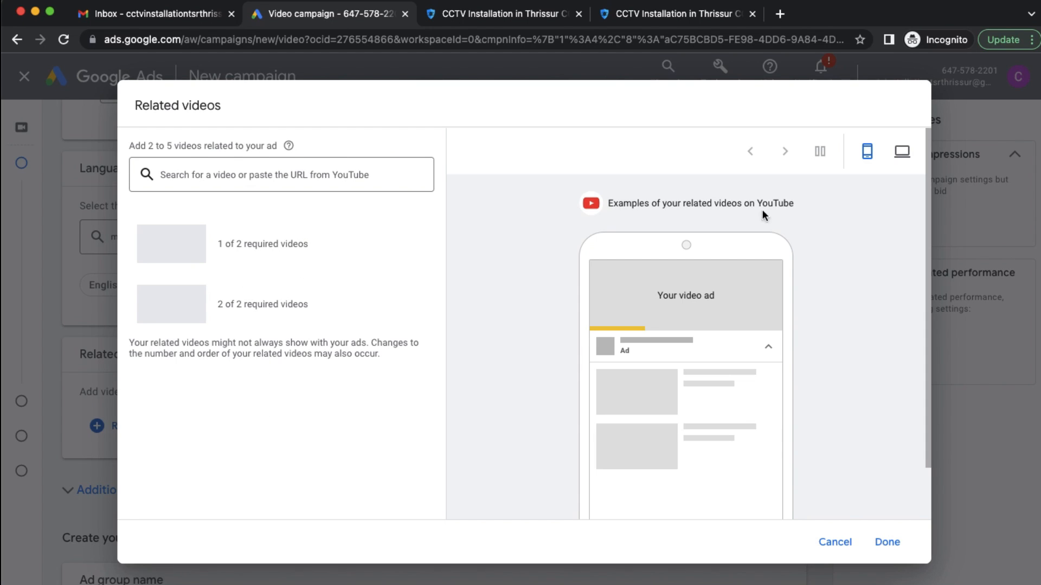
{"action": "left_click", "coordinate": [835, 542]}
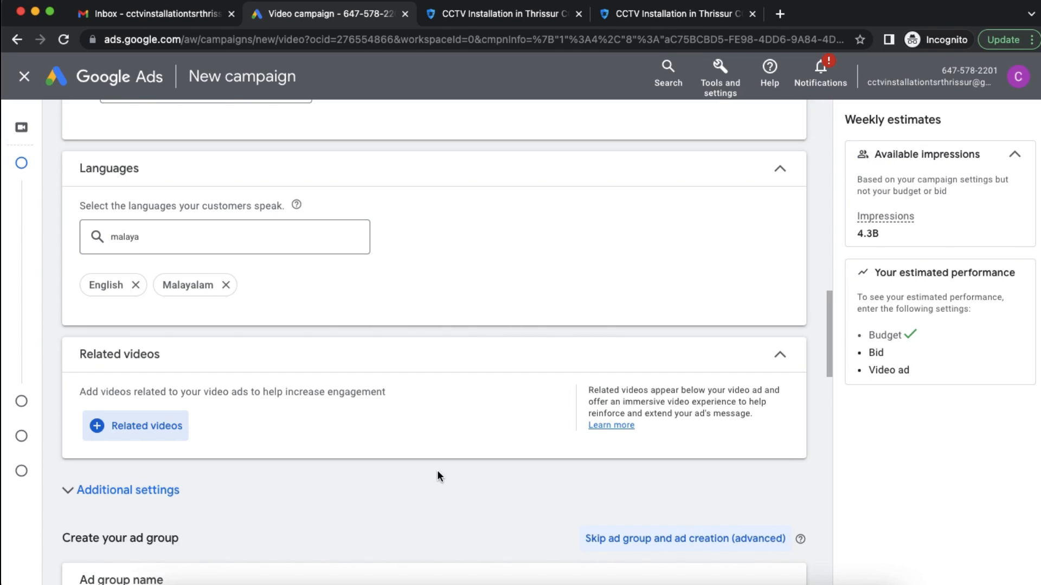
Step: Examine the impression cap options under frequency capping in the additional settings, leaving the cap switched off
{"action": "scroll", "coordinate": [437, 475], "scroll_direction": "down", "scroll_amount": 1}
{"action": "left_click", "coordinate": [128, 359]}
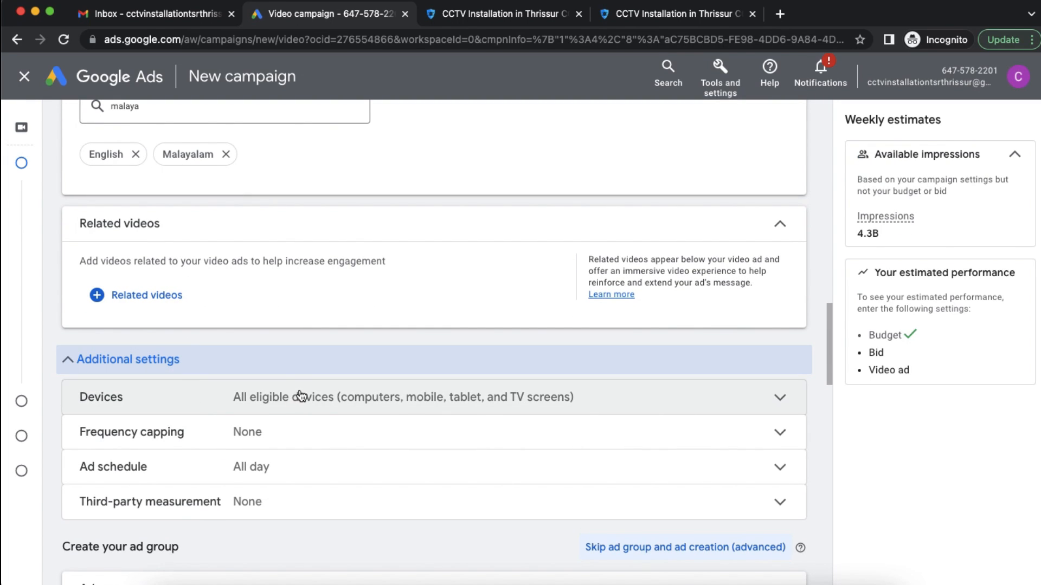
{"action": "left_click", "coordinate": [393, 432]}
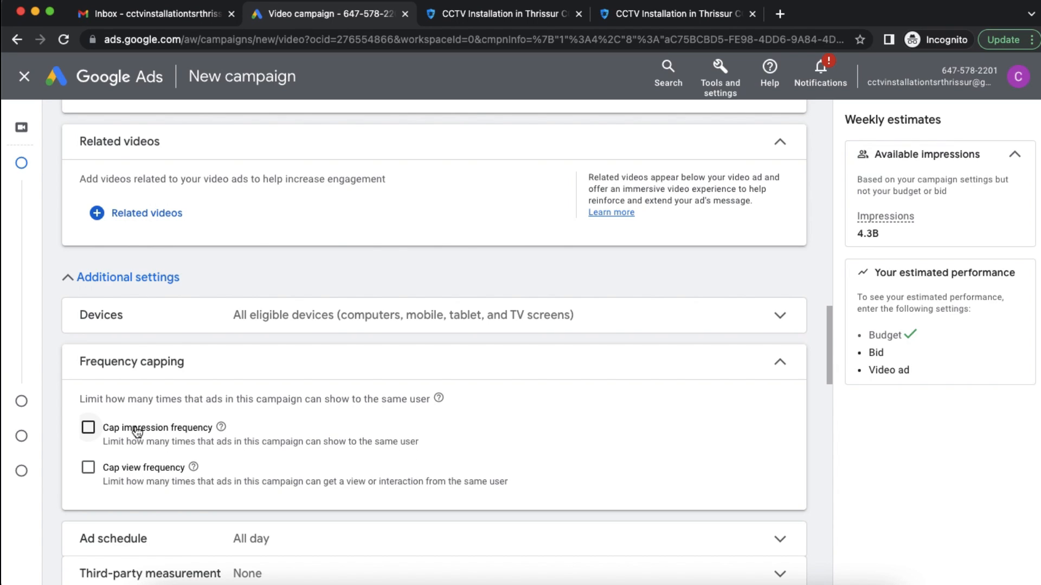
{"action": "left_click", "coordinate": [90, 429]}
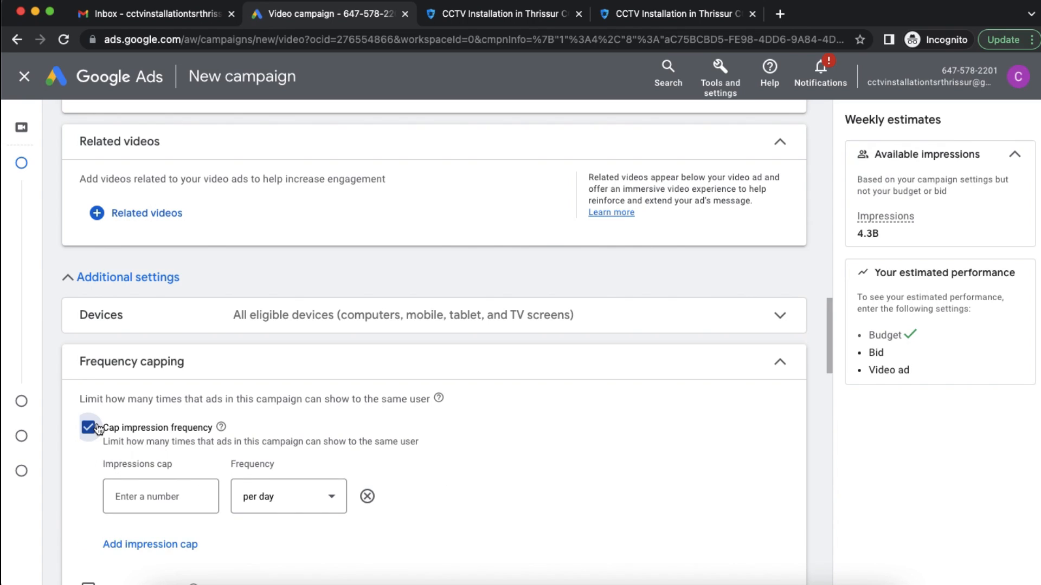
{"action": "left_click", "coordinate": [88, 428]}
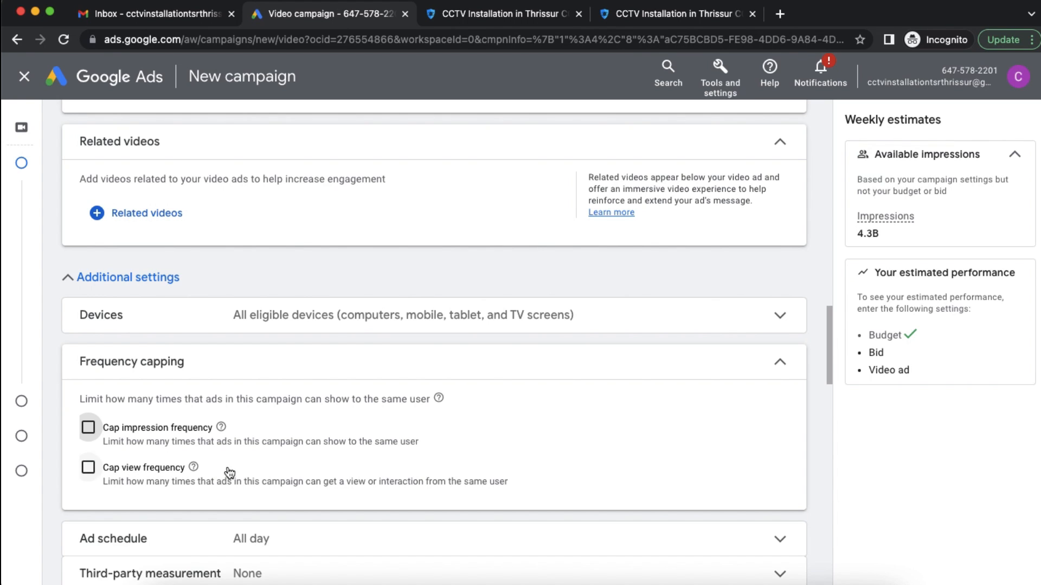
{"action": "scroll", "coordinate": [268, 464], "scroll_direction": "down", "scroll_amount": 1}
{"action": "scroll", "coordinate": [269, 471], "scroll_direction": "down", "scroll_amount": 1}
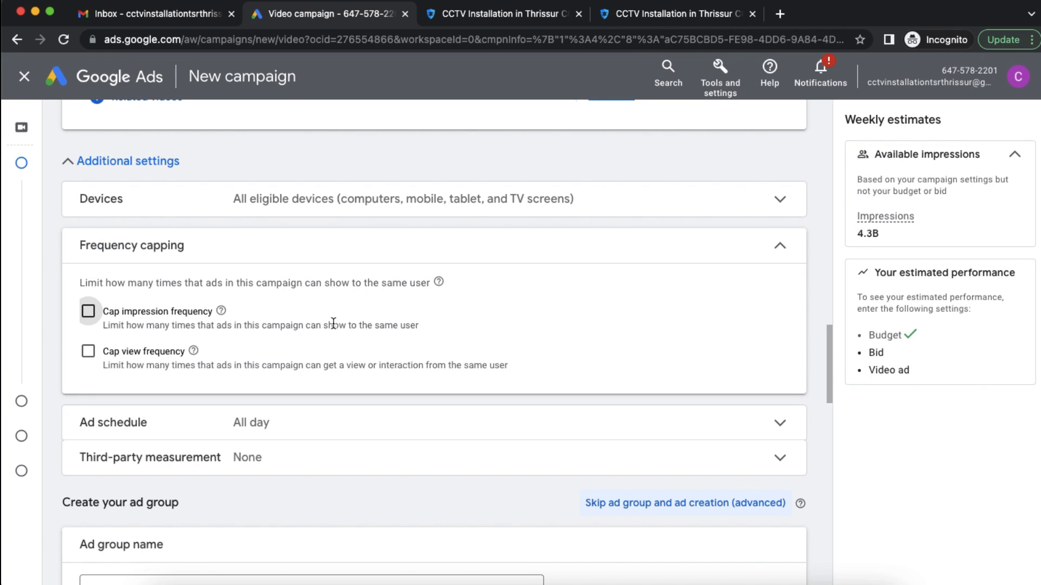
Step: Review the ad schedule options and the ad group name without changing them
{"action": "left_click", "coordinate": [372, 431]}
{"action": "scroll", "coordinate": [376, 430], "scroll_direction": "down", "scroll_amount": 5}
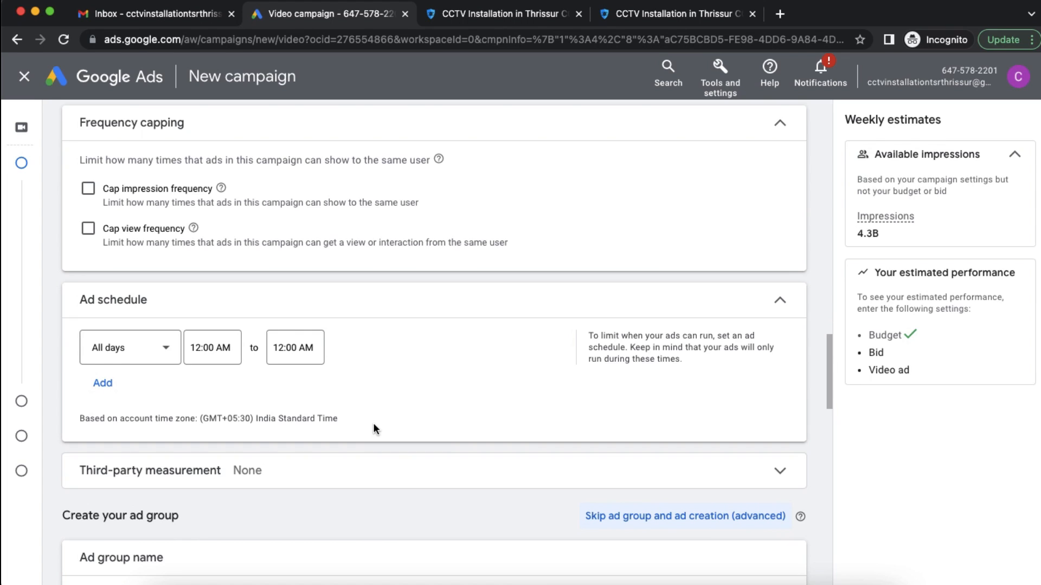
{"action": "scroll", "coordinate": [373, 429], "scroll_direction": "down", "scroll_amount": 3}
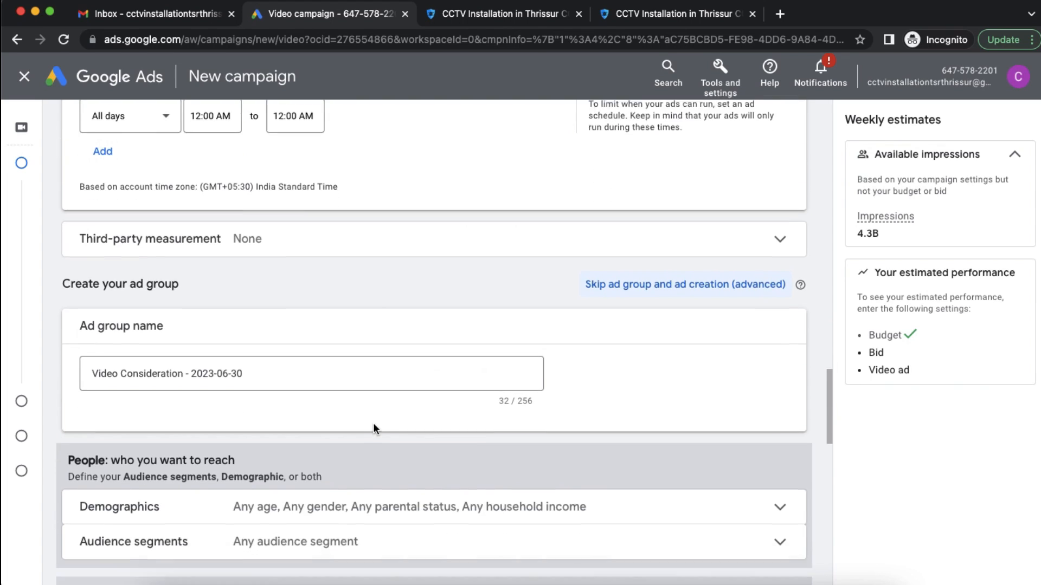
{"action": "left_click_drag", "start_coordinate": [273, 337], "coordinate": [128, 320]}
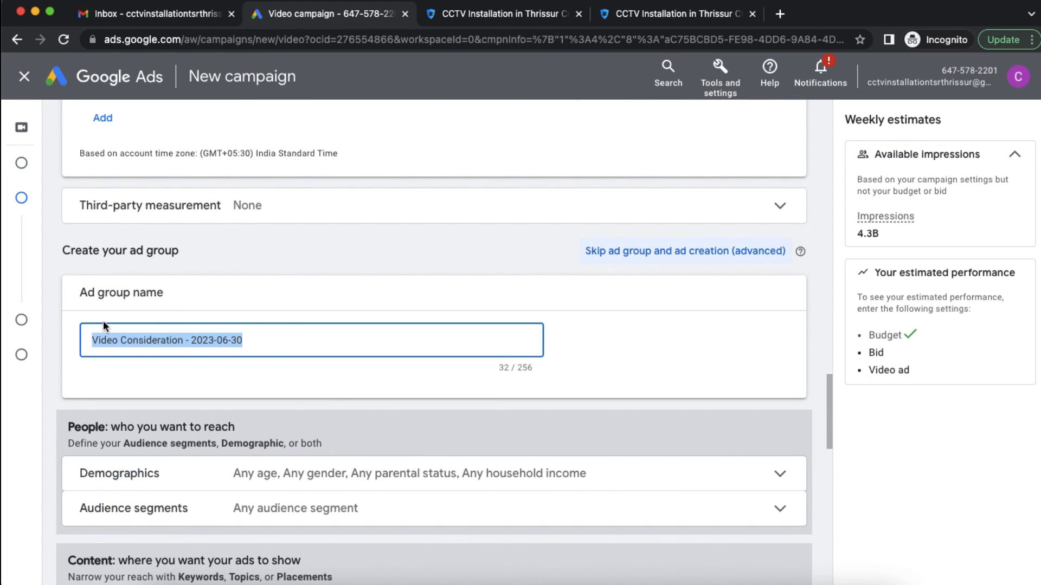
Step: Restrict the ad group's demographics to ages 25–54 and exclude the Lower 50% and Unknown household incomes
{"action": "scroll", "coordinate": [418, 376], "scroll_direction": "down", "scroll_amount": 2}
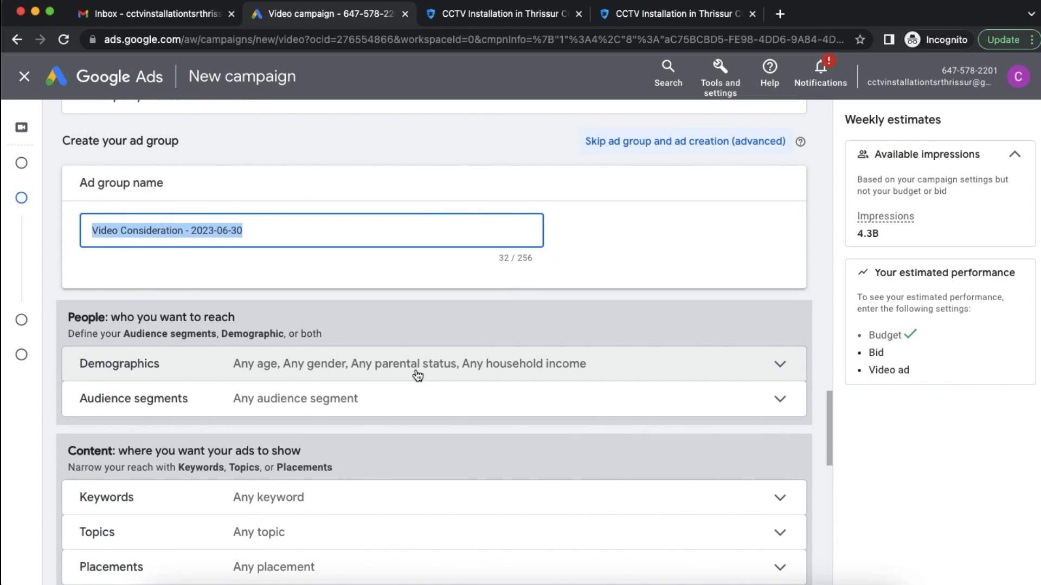
{"action": "left_click", "coordinate": [418, 375]}
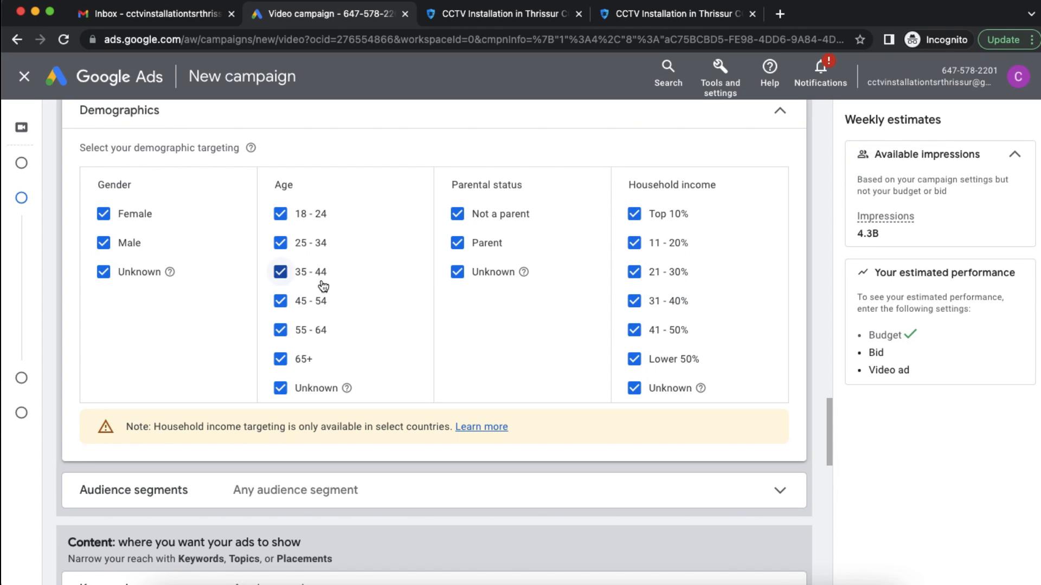
{"action": "left_click", "coordinate": [284, 218]}
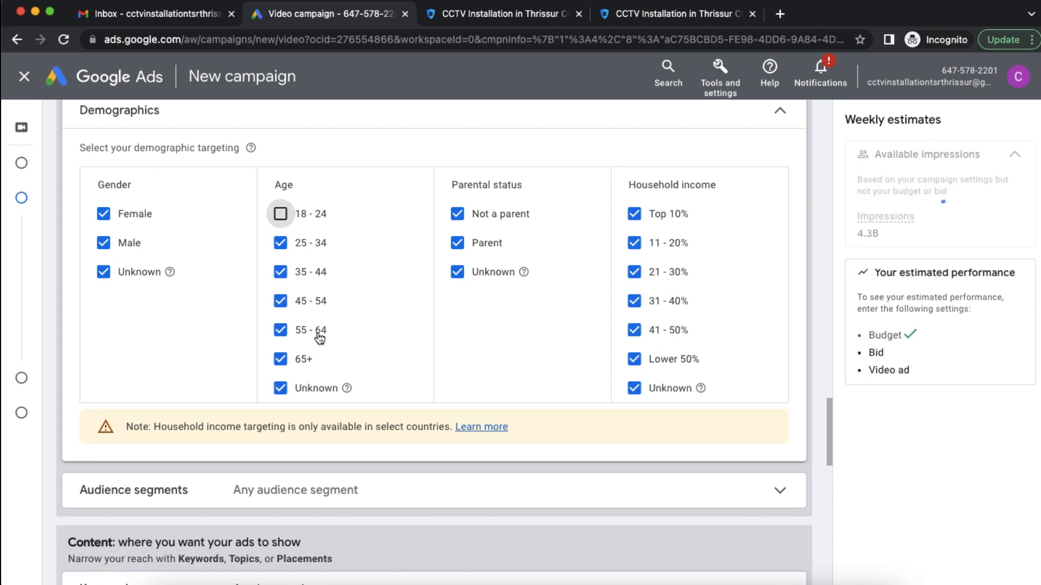
{"action": "left_click", "coordinate": [280, 330]}
{"action": "left_click", "coordinate": [280, 360]}
{"action": "left_click", "coordinate": [280, 389]}
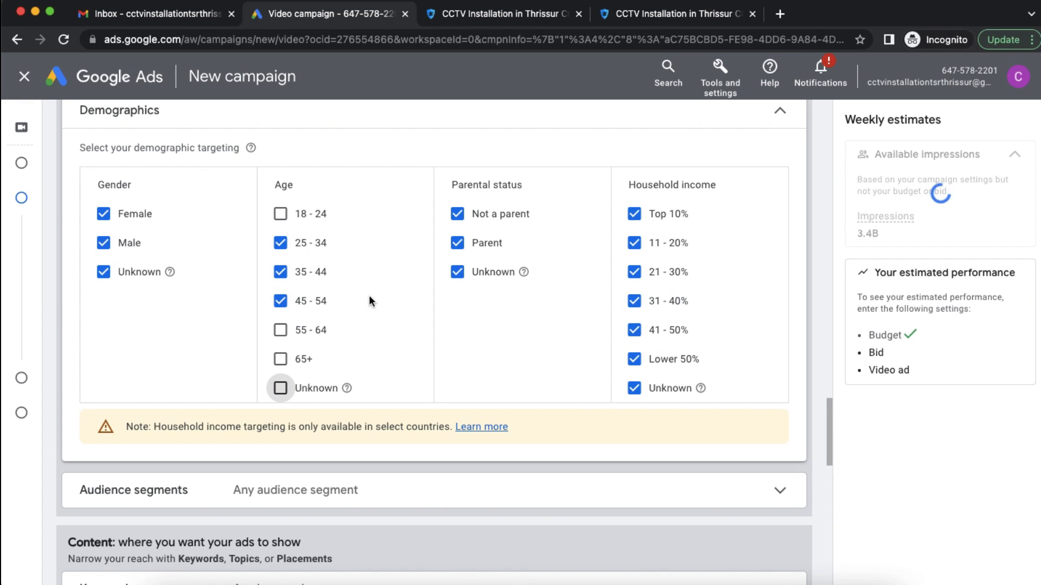
{"action": "left_click", "coordinate": [645, 396]}
{"action": "left_click", "coordinate": [634, 359]}
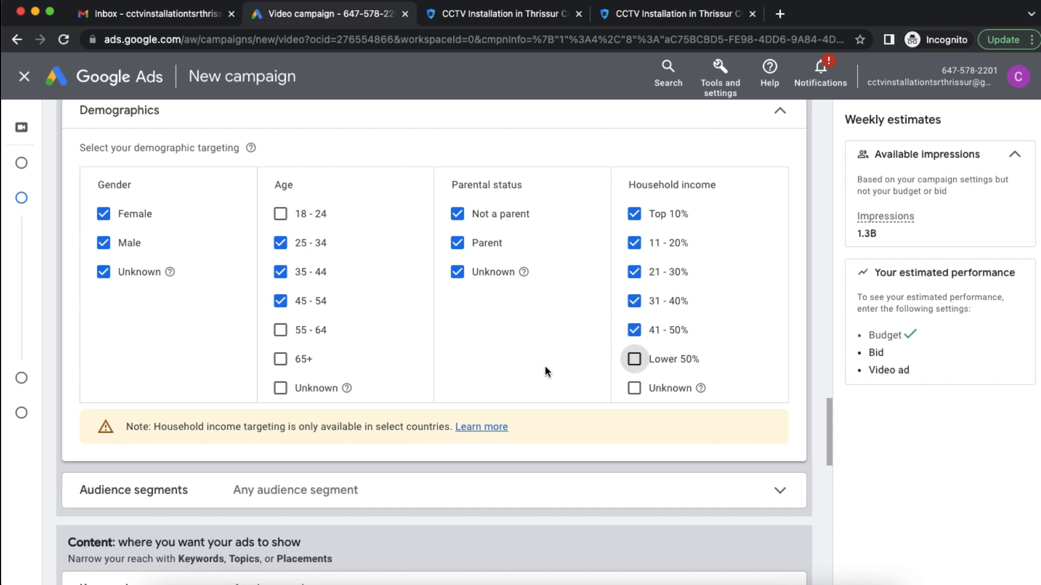
Step: Look through the suggested audience segments for the ad group without selecting any
{"action": "scroll", "coordinate": [544, 366], "scroll_direction": "down", "scroll_amount": 4}
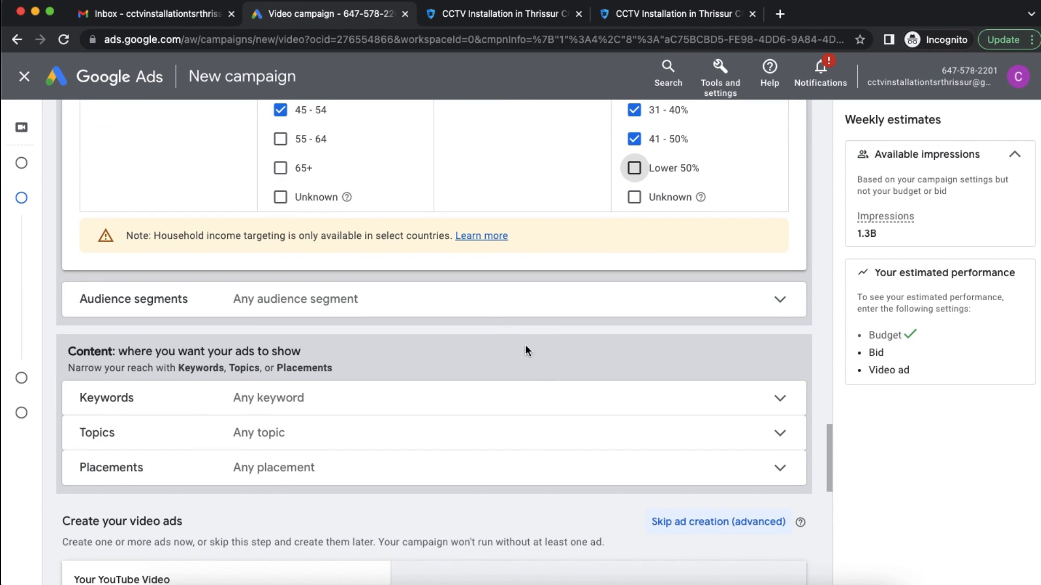
{"action": "left_click", "coordinate": [487, 306]}
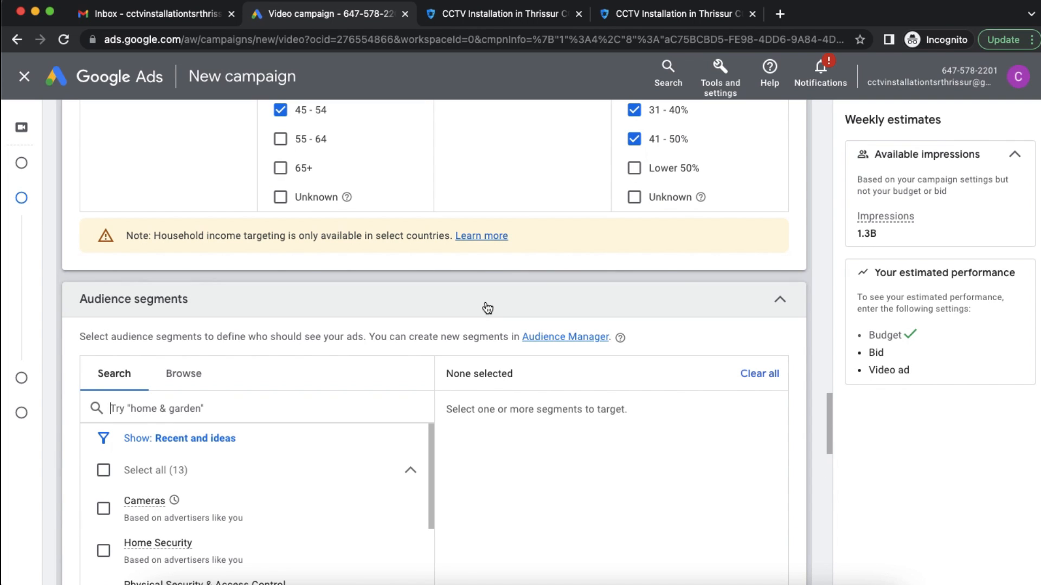
{"action": "scroll", "coordinate": [342, 383], "scroll_direction": "down", "scroll_amount": 3}
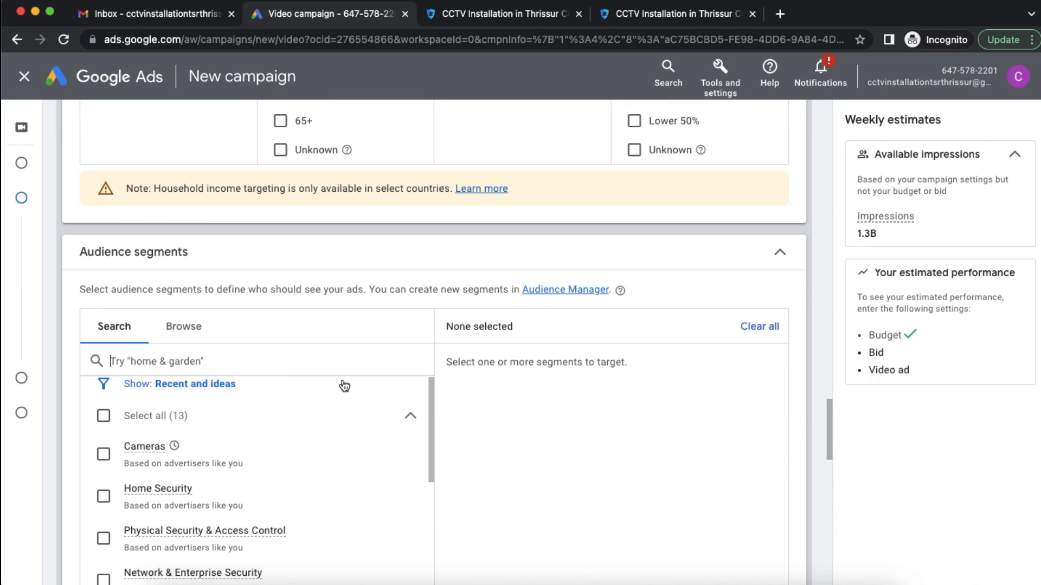
{"action": "scroll", "coordinate": [145, 450], "scroll_direction": "down", "scroll_amount": 3}
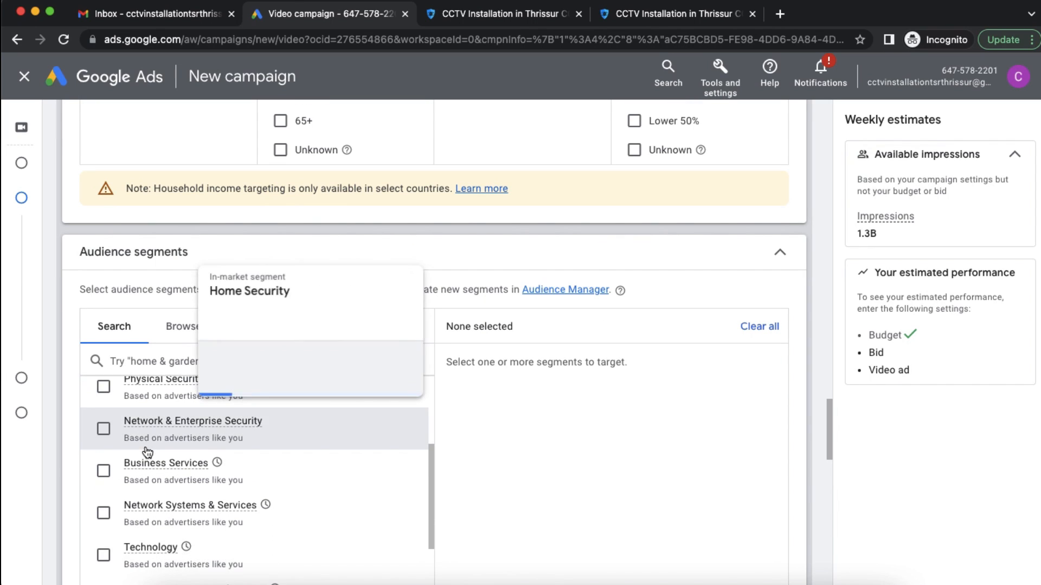
{"action": "scroll", "coordinate": [146, 453], "scroll_direction": "down", "scroll_amount": 1}
{"action": "scroll", "coordinate": [145, 453], "scroll_direction": "up", "scroll_amount": 2}
{"action": "left_click", "coordinate": [420, 303]}
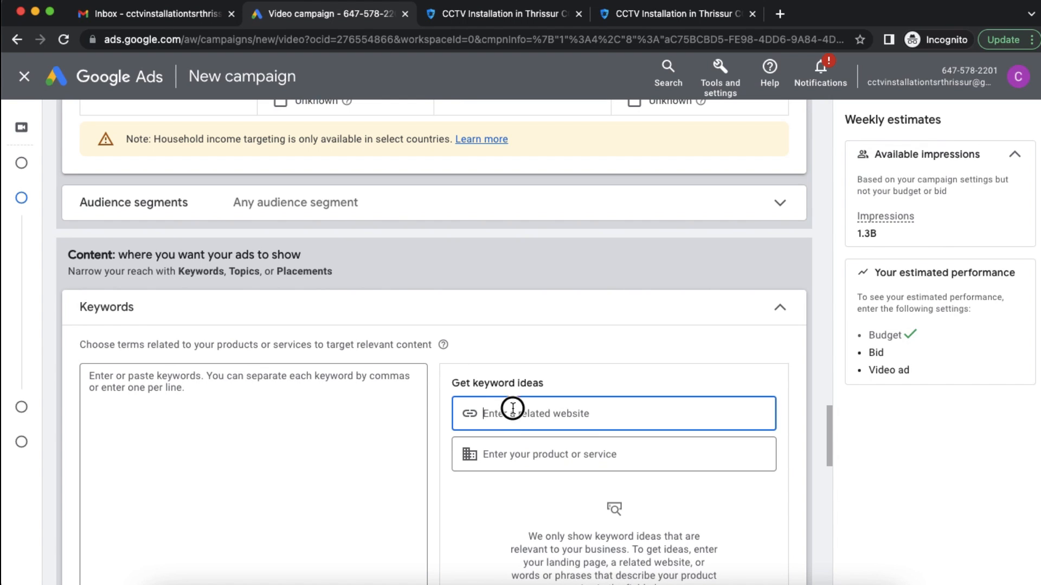
{"action": "left_click", "coordinate": [491, 15]}
{"action": "key", "text": "super+c"}
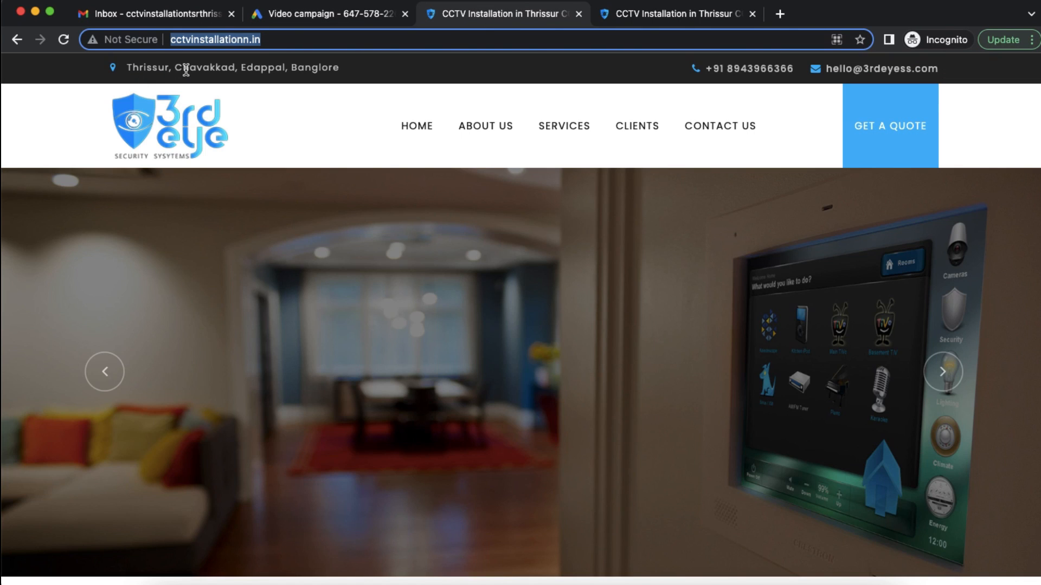
{"action": "left_click", "coordinate": [288, 17]}
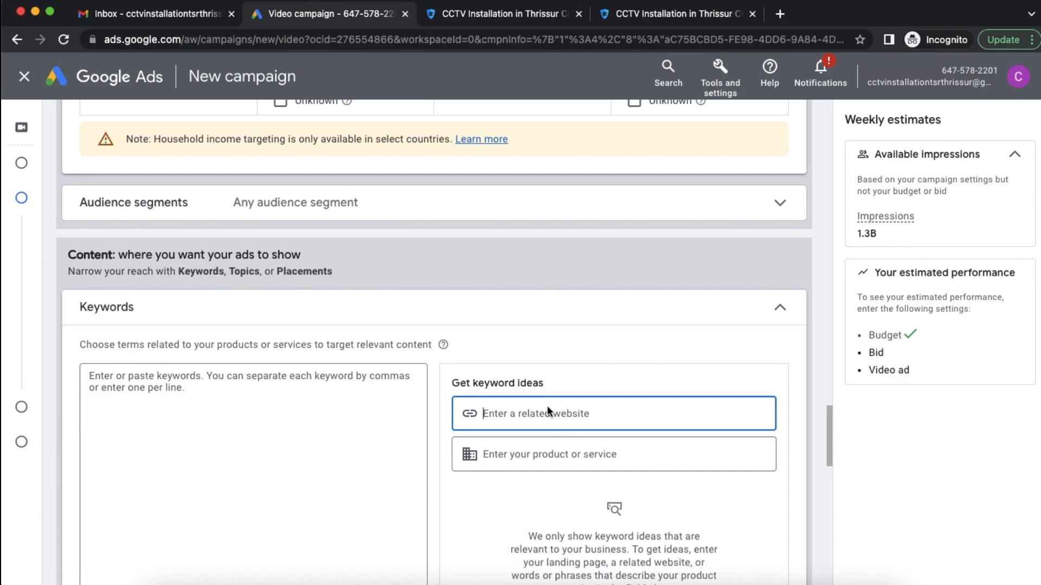
{"action": "key", "text": "super+v"}
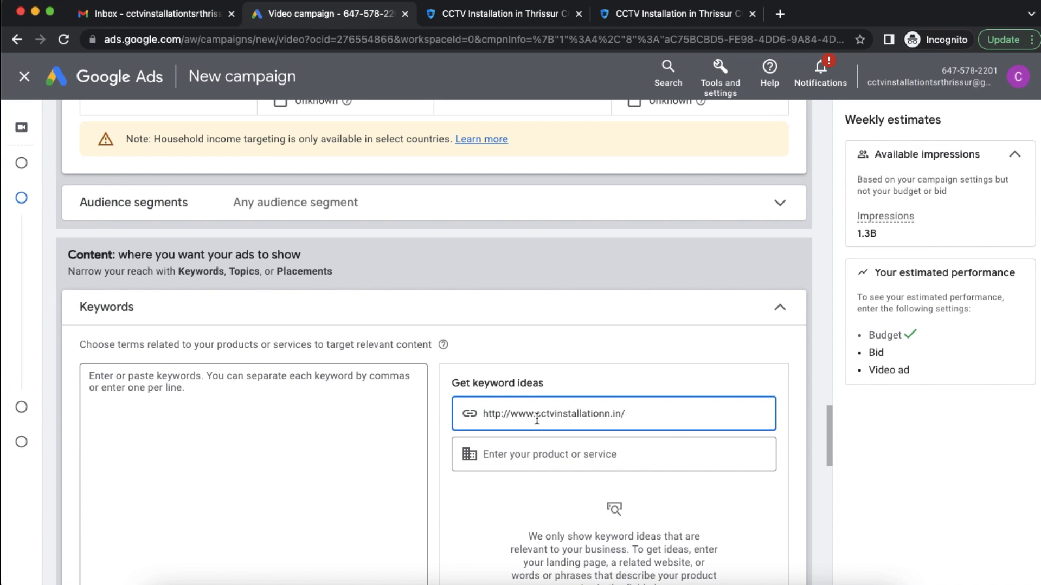
Step: Add the first ten suggested keywords, from "cctv installation" through "cctv company in dubai", to the ad group's keyword list
{"action": "scroll", "coordinate": [623, 477], "scroll_direction": "up", "scroll_amount": 1}
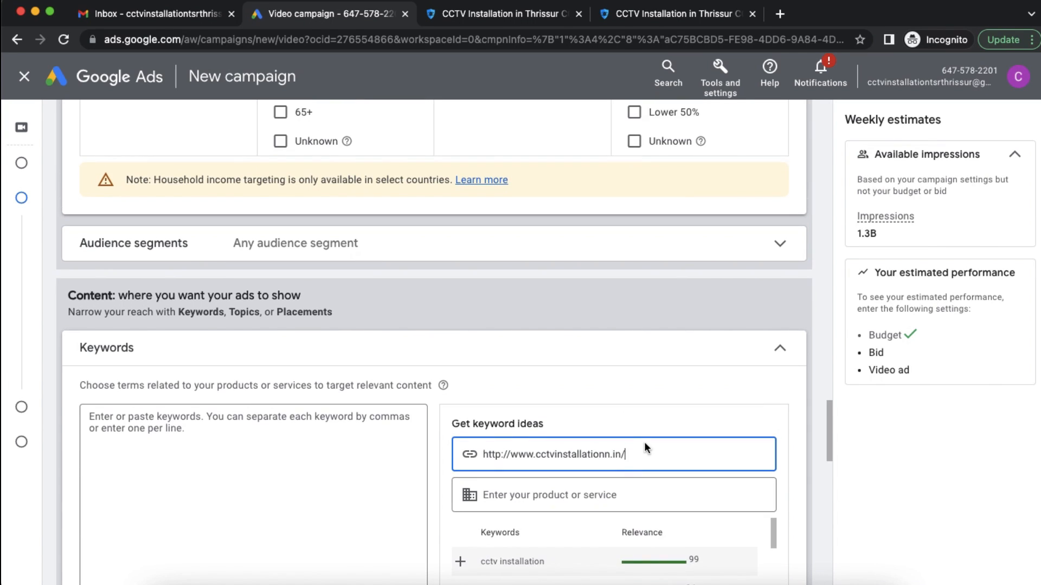
{"action": "scroll", "coordinate": [645, 443], "scroll_direction": "down", "scroll_amount": 3}
{"action": "scroll", "coordinate": [622, 430], "scroll_direction": "down", "scroll_amount": 2}
{"action": "scroll", "coordinate": [608, 428], "scroll_direction": "down", "scroll_amount": 2}
{"action": "scroll", "coordinate": [624, 490], "scroll_direction": "up", "scroll_amount": 5}
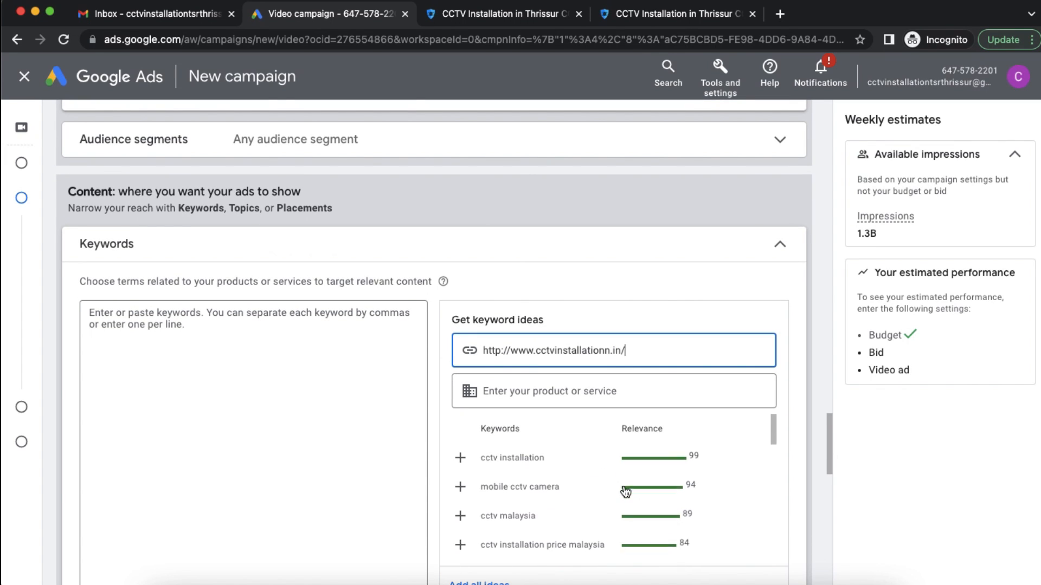
{"action": "left_click", "coordinate": [461, 465]}
{"action": "left_click", "coordinate": [461, 465]}
{"action": "left_click", "coordinate": [461, 465]}
{"action": "left_click", "coordinate": [461, 465]}
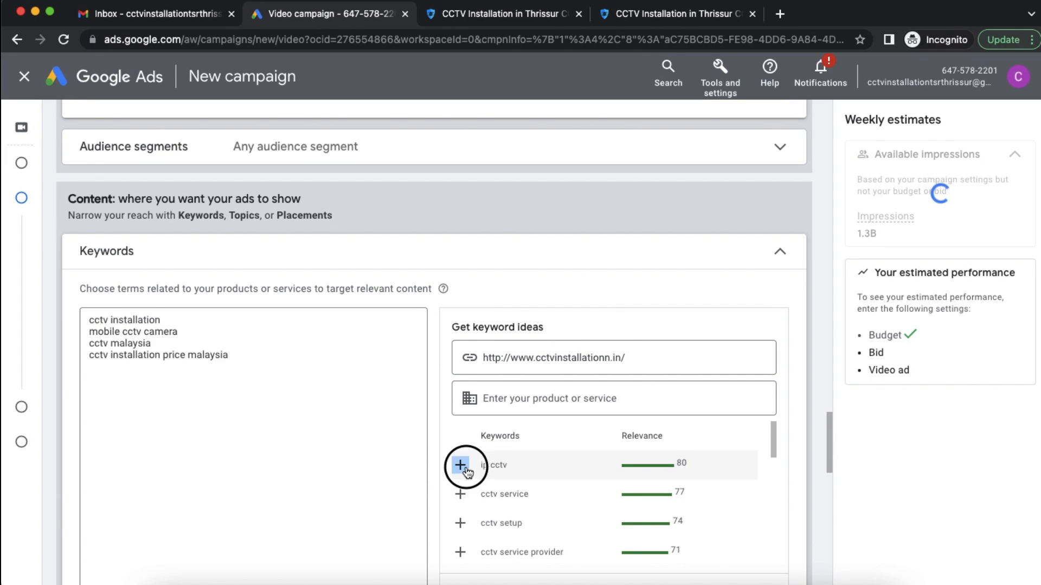
{"action": "left_click", "coordinate": [460, 465]}
{"action": "left_click", "coordinate": [461, 465]}
{"action": "left_click", "coordinate": [461, 465]}
{"action": "left_click", "coordinate": [461, 466]}
{"action": "left_click", "coordinate": [461, 465]}
{"action": "left_click", "coordinate": [461, 465]}
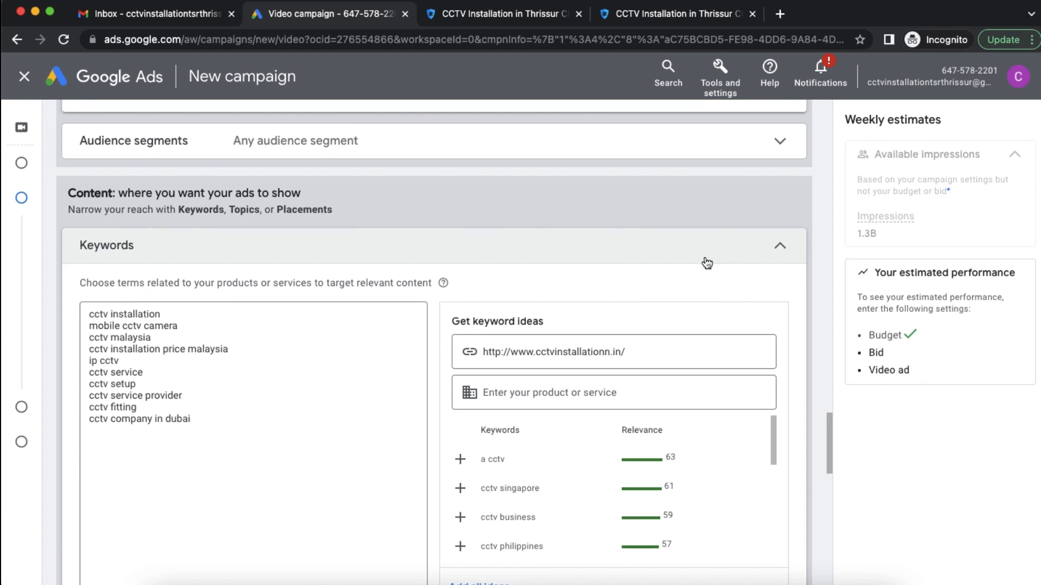
{"action": "scroll", "coordinate": [707, 263], "scroll_direction": "down", "scroll_amount": 2}
{"action": "left_click", "coordinate": [393, 312]}
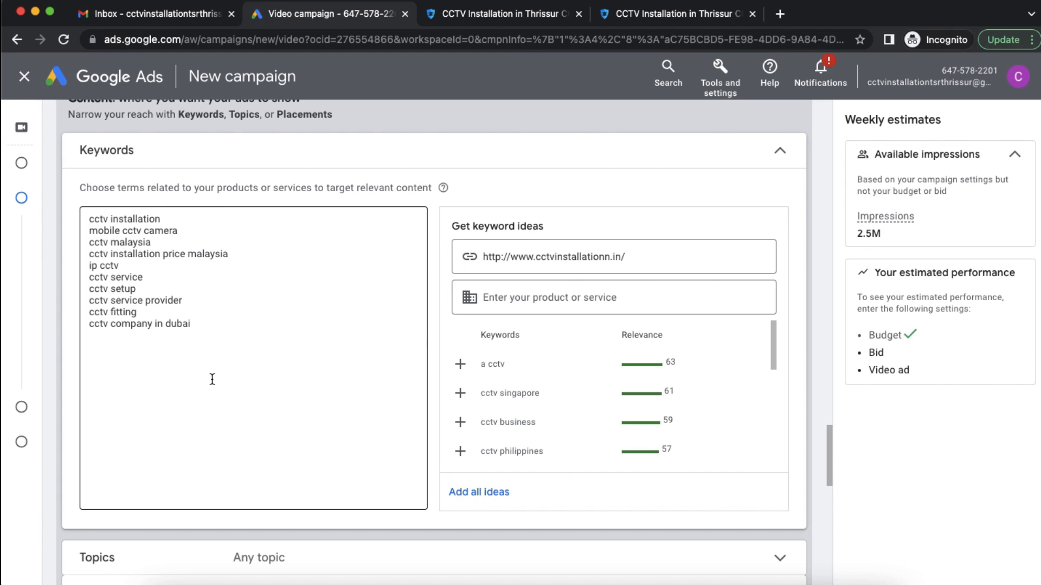
{"action": "scroll", "coordinate": [318, 478], "scroll_direction": "down", "scroll_amount": 2}
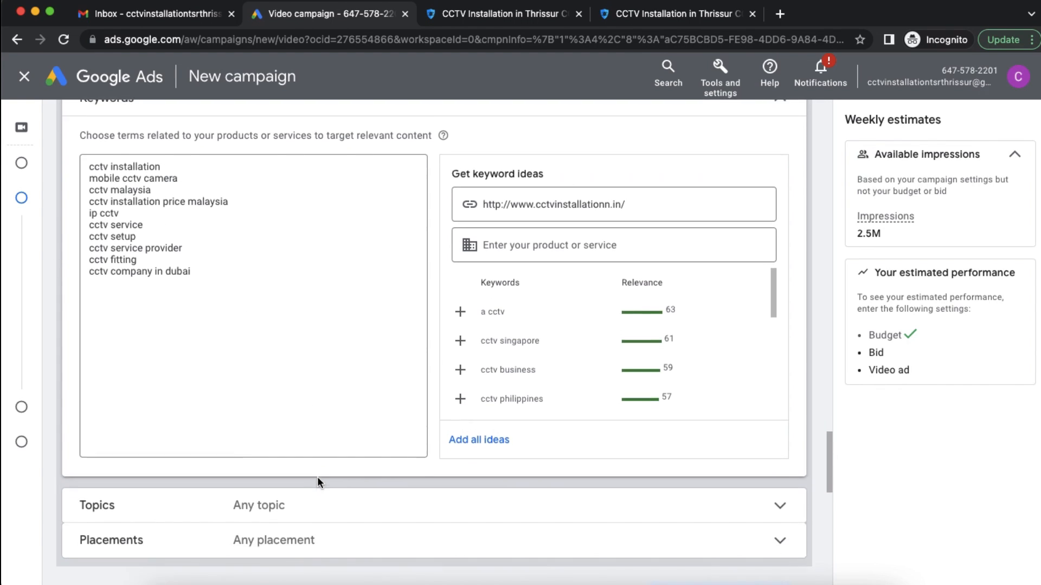
{"action": "scroll", "coordinate": [334, 358], "scroll_direction": "down", "scroll_amount": 2}
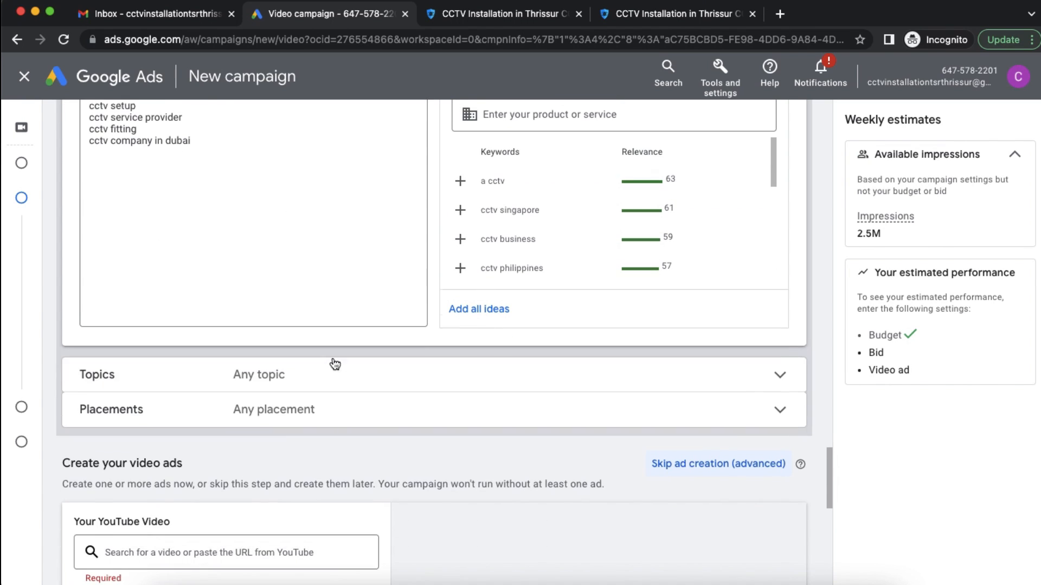
Step: Look through the available topics for the ad group without selecting any
{"action": "left_click", "coordinate": [332, 362]}
{"action": "scroll", "coordinate": [416, 408], "scroll_direction": "down", "scroll_amount": 3}
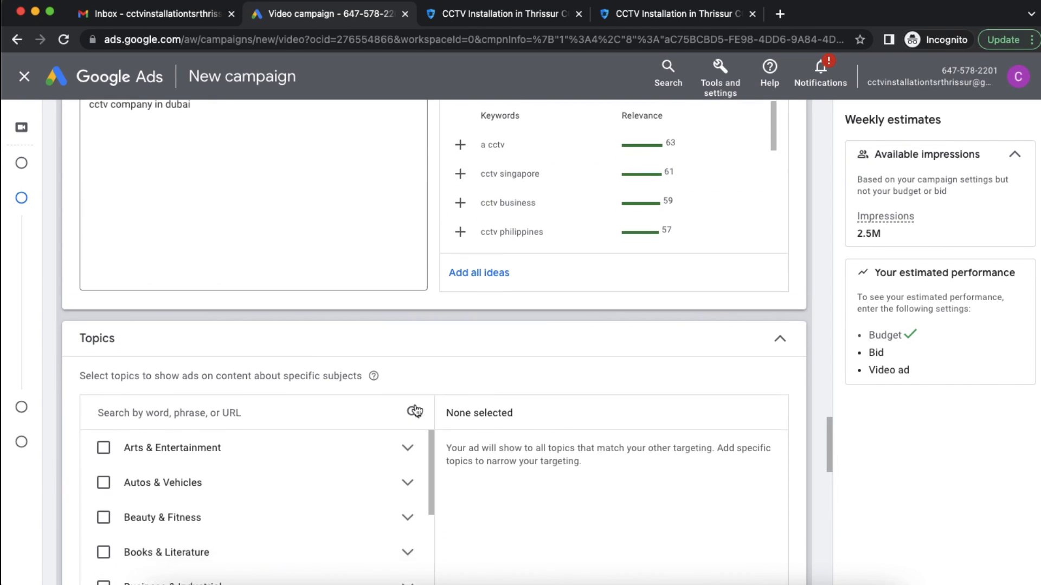
{"action": "scroll", "coordinate": [418, 409], "scroll_direction": "up", "scroll_amount": 2}
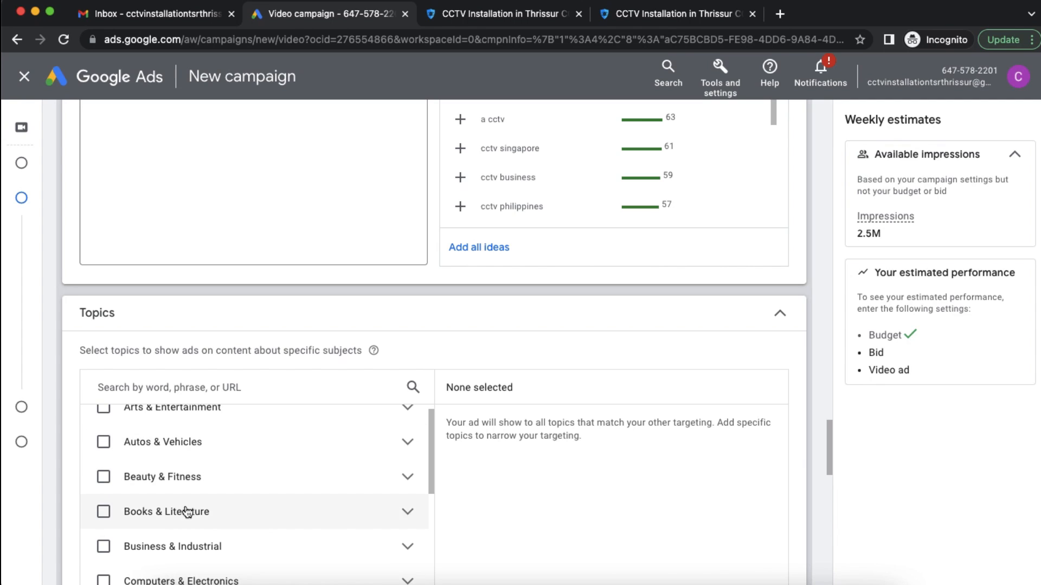
{"action": "scroll", "coordinate": [321, 342], "scroll_direction": "down", "scroll_amount": 1}
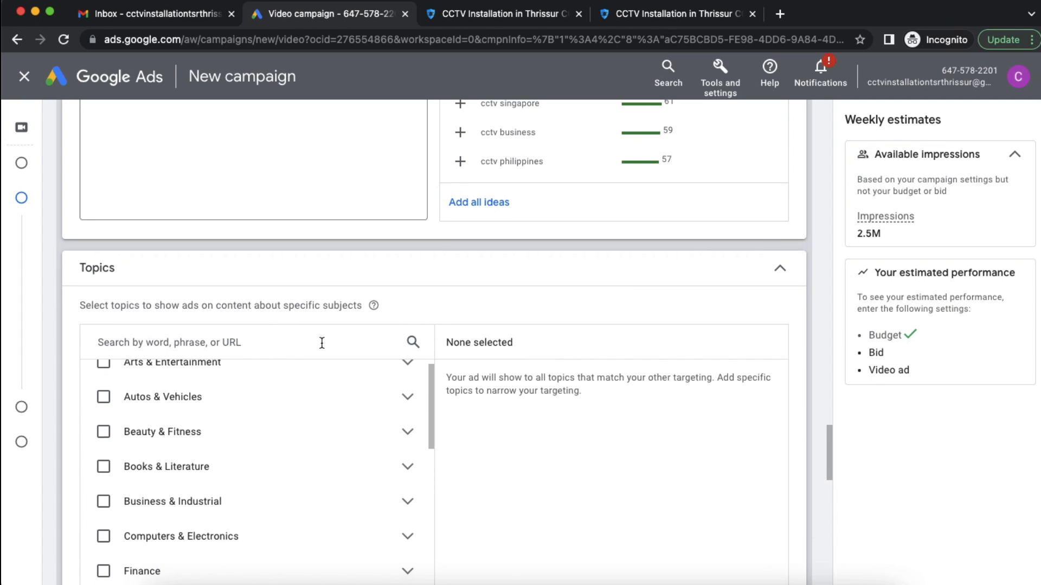
{"action": "scroll", "coordinate": [259, 397], "scroll_direction": "up", "scroll_amount": 1}
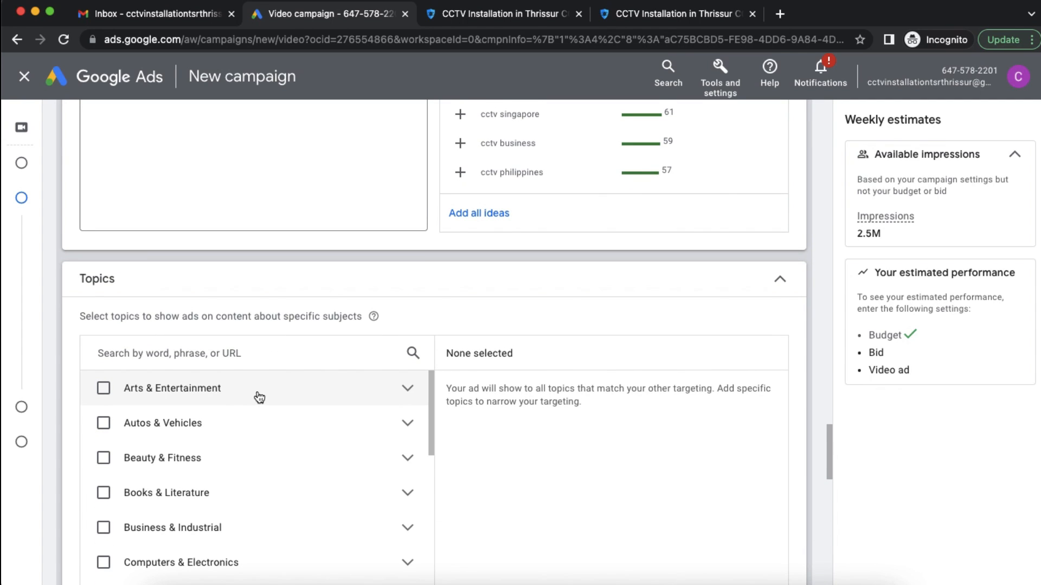
{"action": "scroll", "coordinate": [483, 317], "scroll_direction": "down", "scroll_amount": 4}
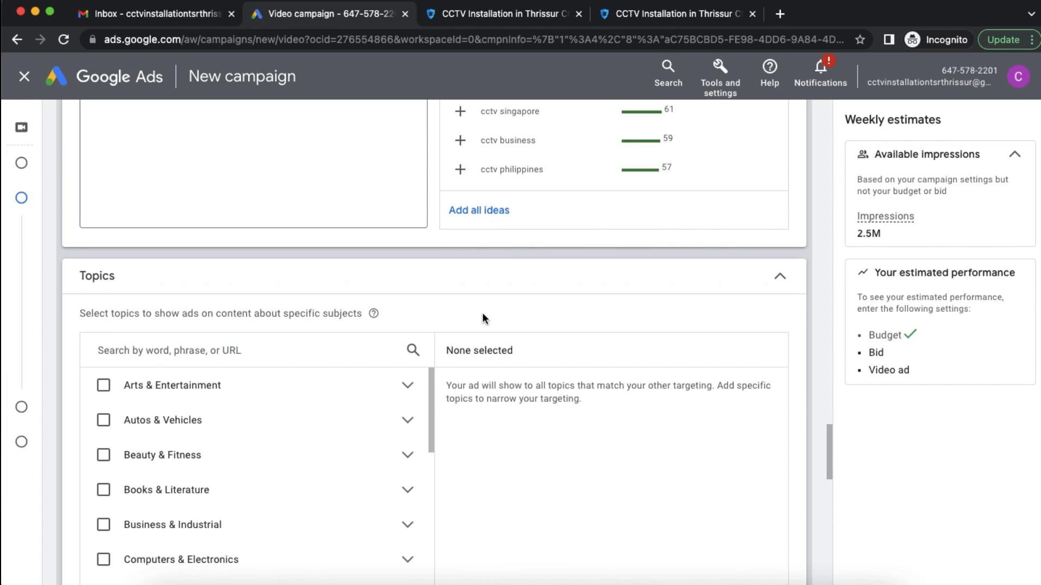
{"action": "scroll", "coordinate": [483, 317], "scroll_direction": "down", "scroll_amount": 2}
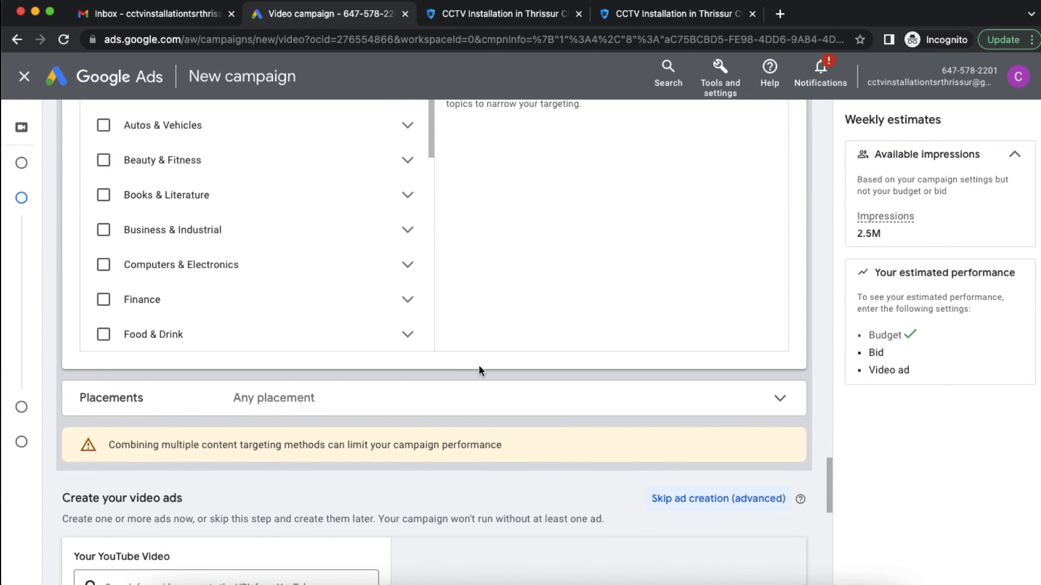
Step: Search the ad group's placements for "karikku" and add the YouTube channels Karikku, Karikku Fliq and Karikku Tuned
{"action": "left_click", "coordinate": [462, 391]}
{"action": "scroll", "coordinate": [461, 388], "scroll_direction": "down", "scroll_amount": 1}
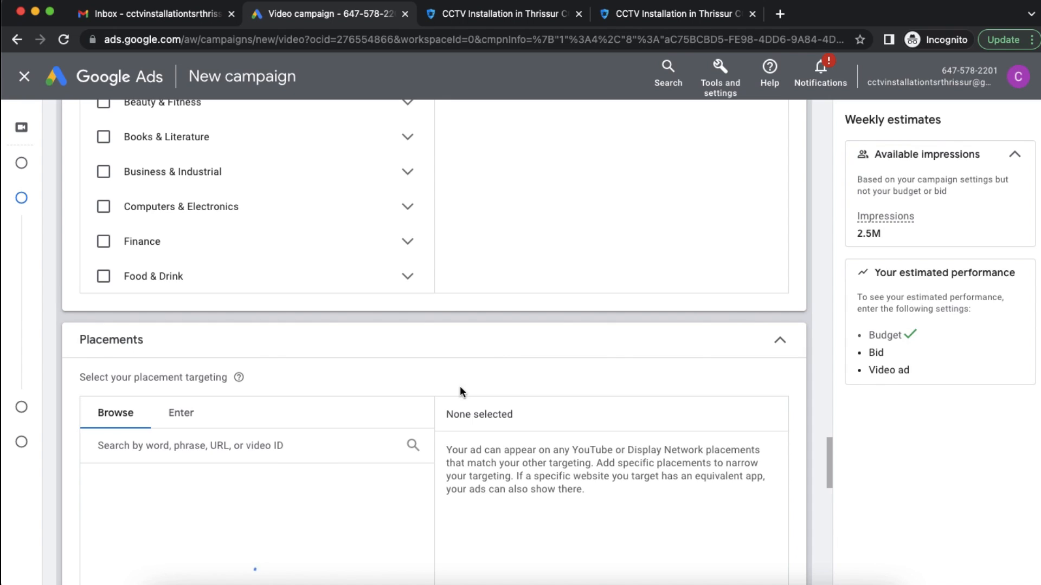
{"action": "scroll", "coordinate": [460, 387], "scroll_direction": "down", "scroll_amount": 2}
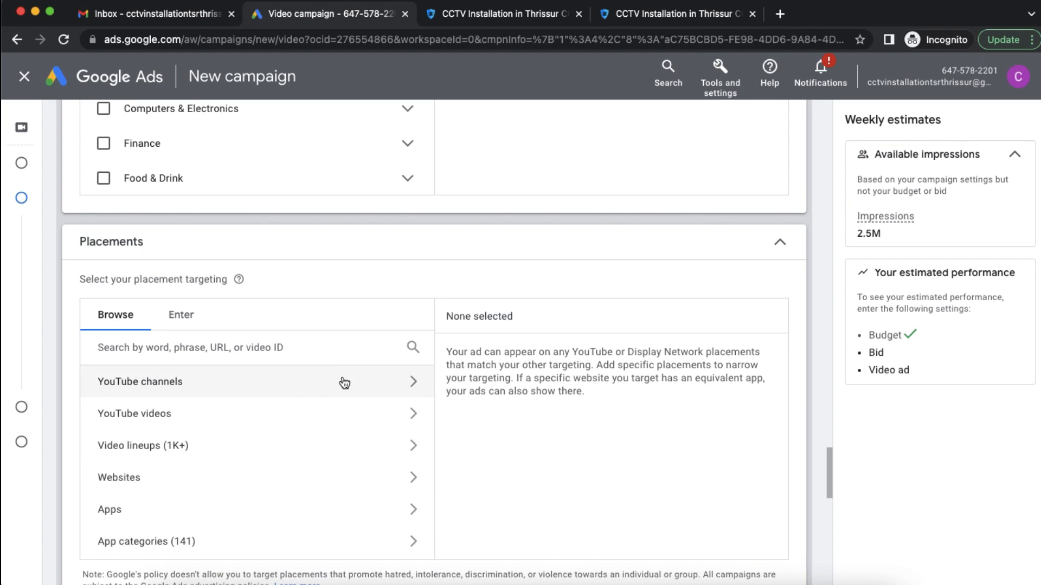
{"action": "scroll", "coordinate": [325, 355], "scroll_direction": "down", "scroll_amount": 1}
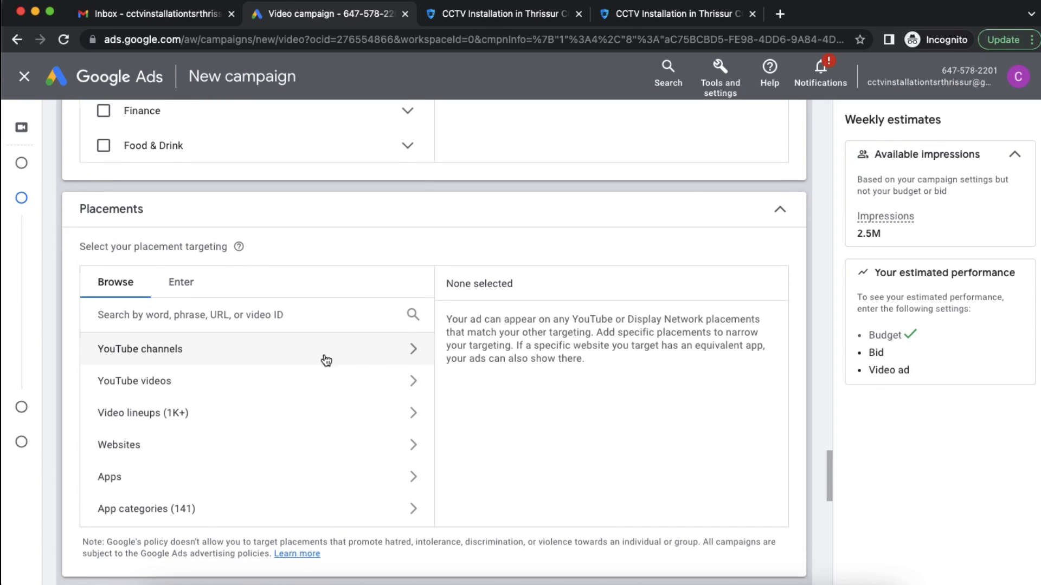
{"action": "left_click", "coordinate": [190, 320]}
{"action": "type", "text": "karikku"}
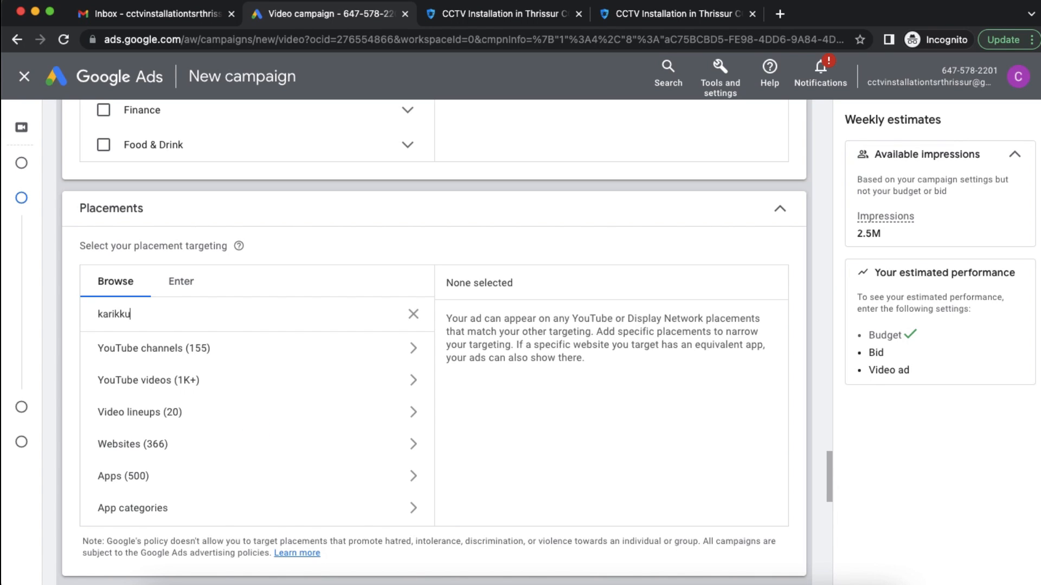
{"action": "left_click", "coordinate": [182, 351]}
{"action": "left_click", "coordinate": [106, 399]}
{"action": "left_click", "coordinate": [106, 463]}
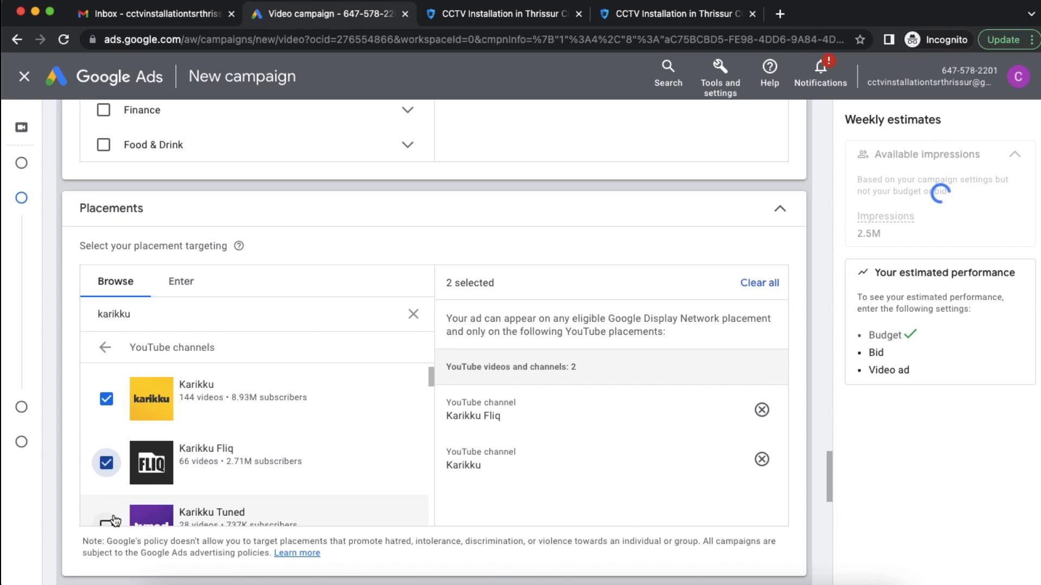
{"action": "left_click", "coordinate": [108, 521]}
{"action": "left_click", "coordinate": [105, 347]}
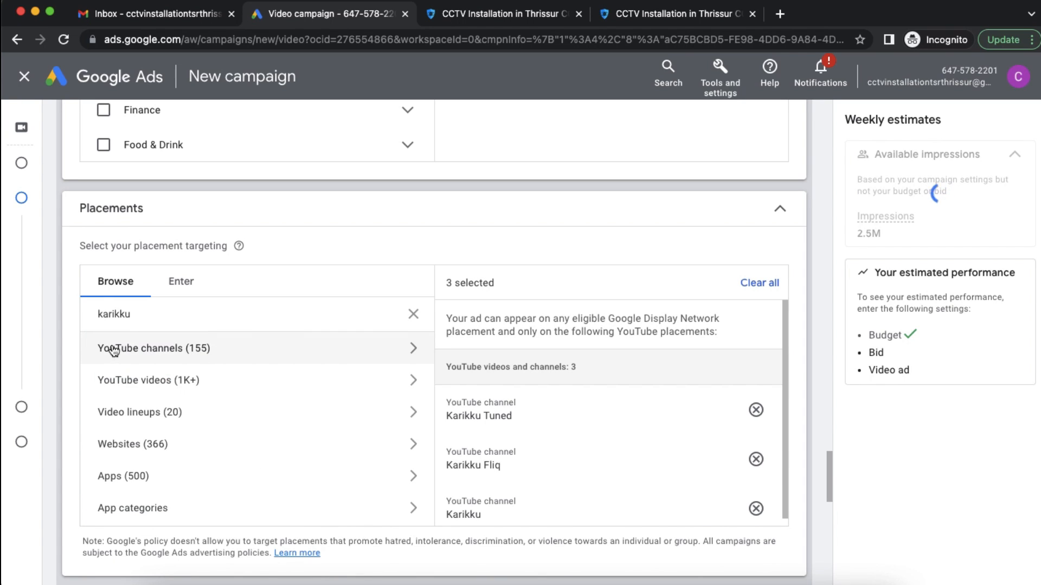
Step: Add the first three Karikku YouTube videos as placements: THENKS! Final Part, THENKS! Part 1 and IIC Lakshya "Priyapettavan Piyush"
{"action": "left_click", "coordinate": [184, 383]}
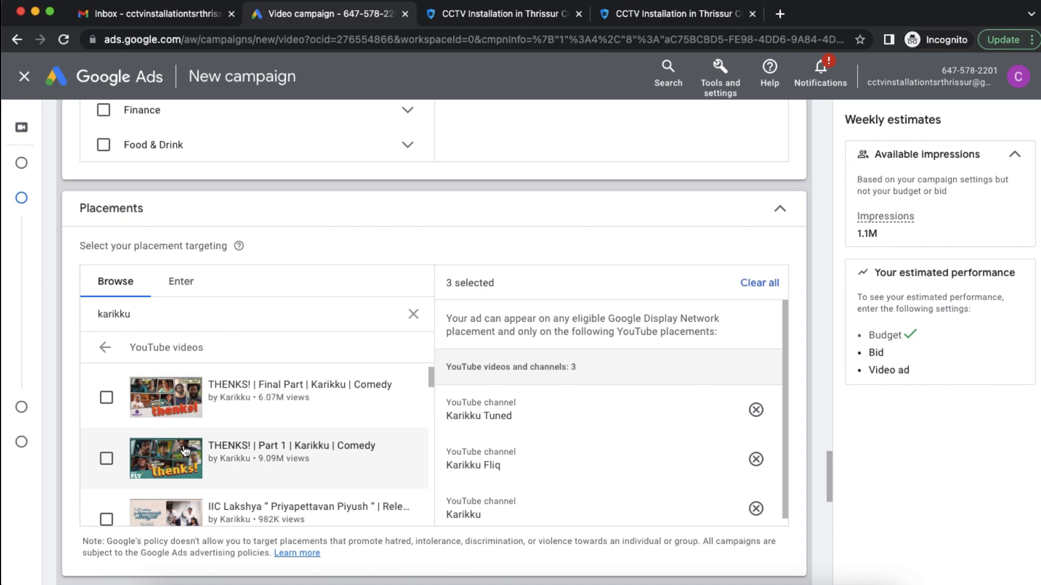
{"action": "scroll", "coordinate": [184, 450], "scroll_direction": "down", "scroll_amount": 1}
{"action": "left_click", "coordinate": [107, 382]}
{"action": "left_click", "coordinate": [106, 444]}
{"action": "left_click", "coordinate": [107, 505]}
{"action": "scroll", "coordinate": [233, 466], "scroll_direction": "down", "scroll_amount": 1}
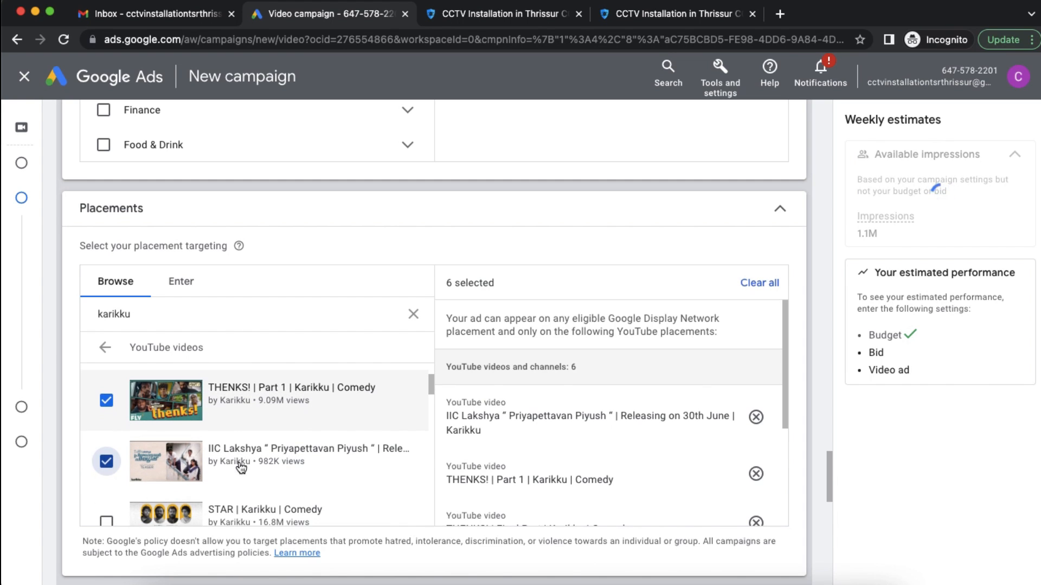
{"action": "left_click", "coordinate": [106, 349]}
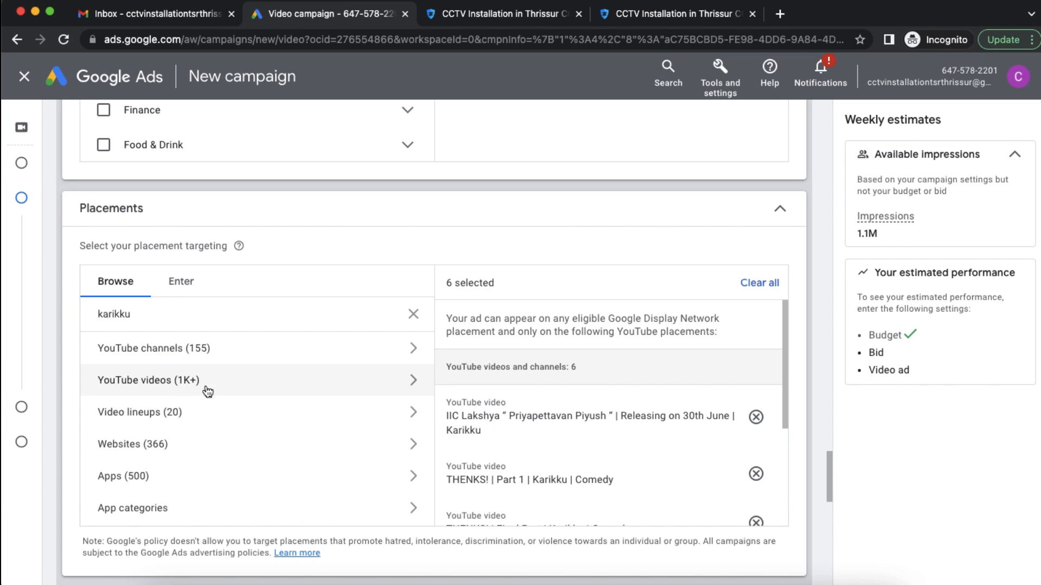
Step: Search the placements for "speedtest" and add the website speedtest.net
{"action": "scroll", "coordinate": [295, 427], "scroll_direction": "down", "scroll_amount": 3}
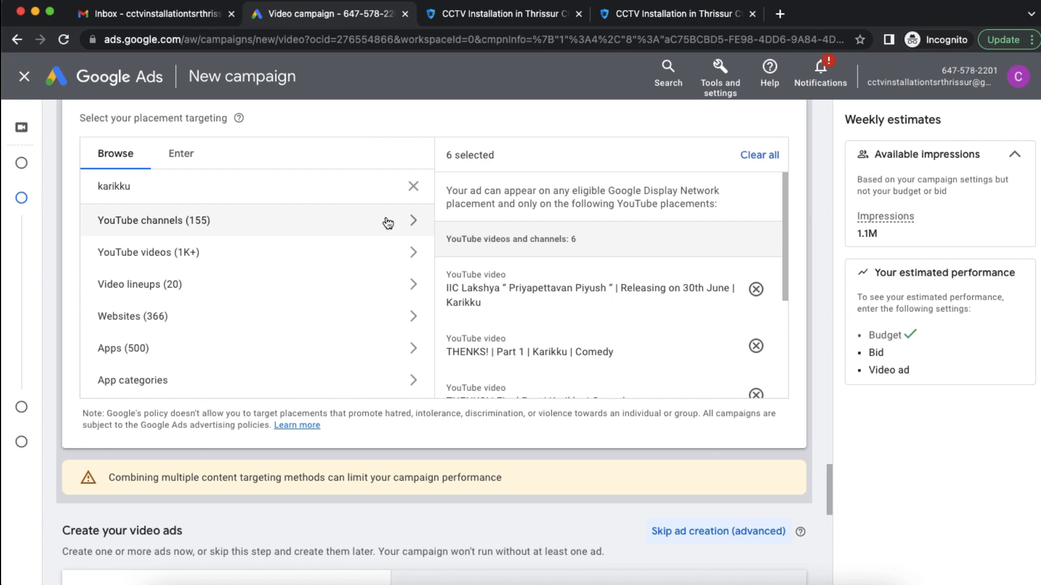
{"action": "left_click", "coordinate": [414, 186]}
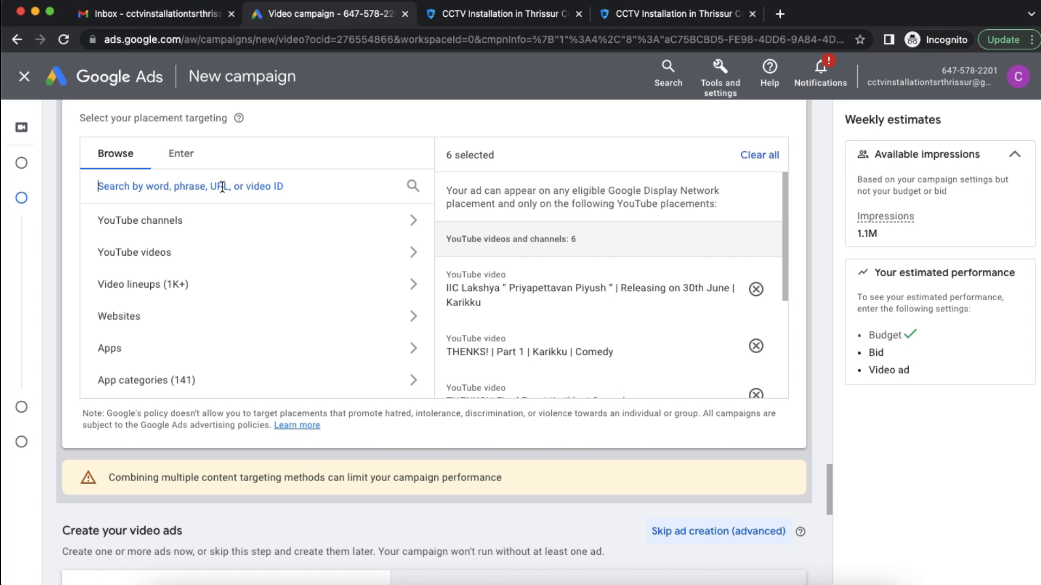
{"action": "type", "text": "speedtest"}
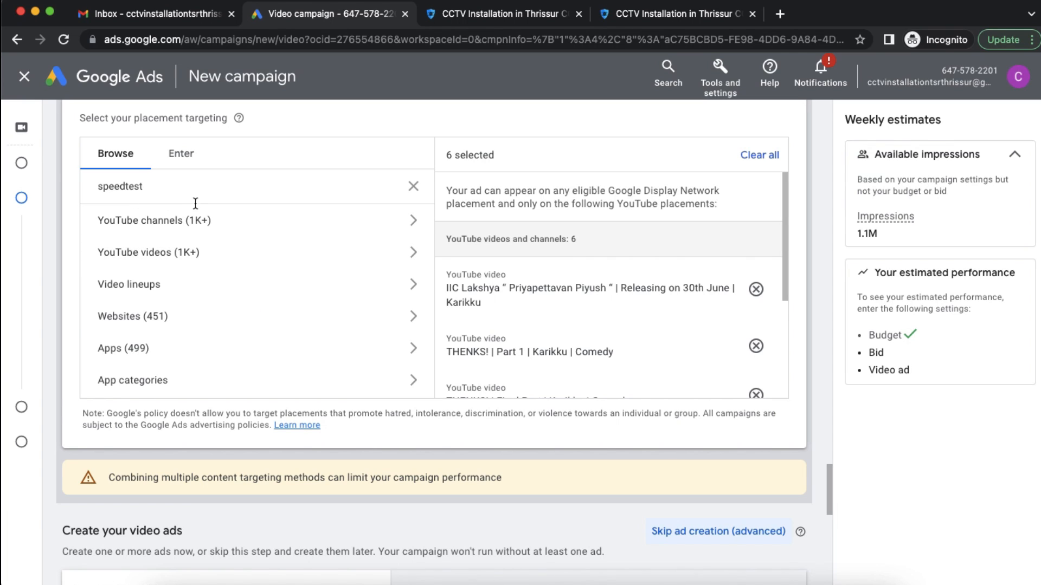
{"action": "left_click", "coordinate": [186, 320]}
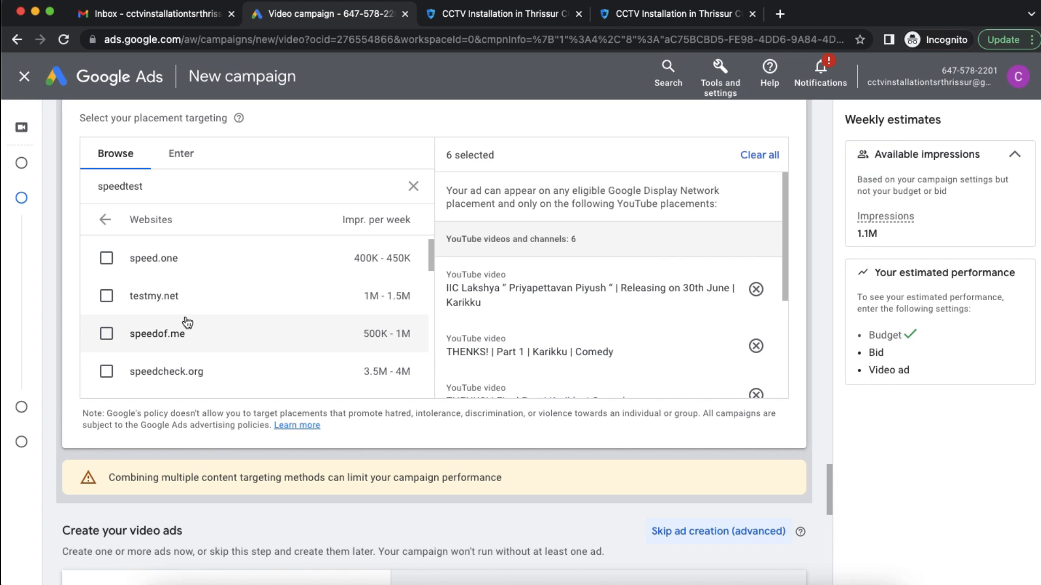
{"action": "scroll", "coordinate": [234, 313], "scroll_direction": "down", "scroll_amount": 1}
{"action": "scroll", "coordinate": [234, 313], "scroll_direction": "down", "scroll_amount": 2}
{"action": "scroll", "coordinate": [233, 313], "scroll_direction": "up", "scroll_amount": 5}
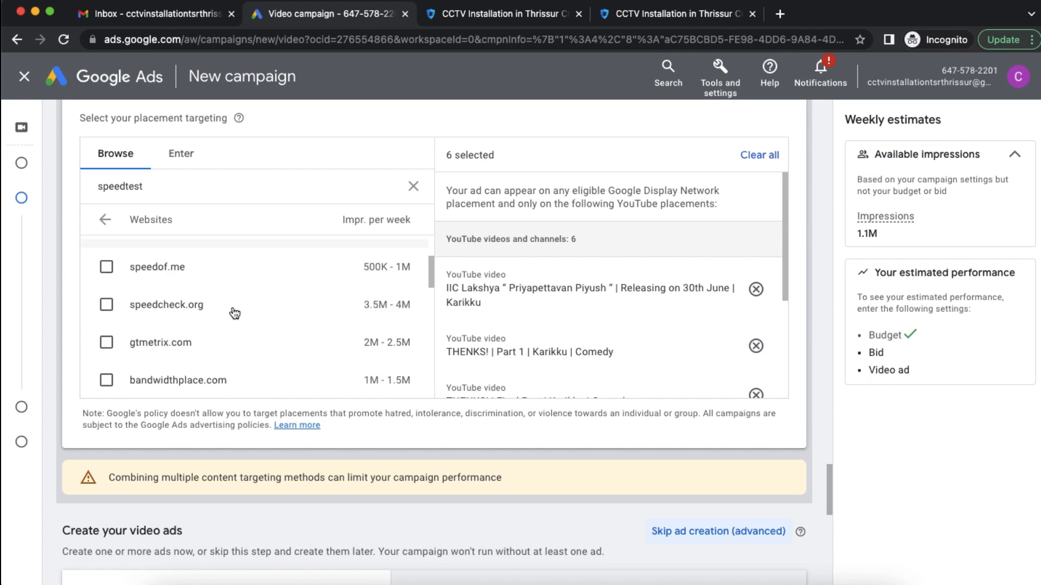
{"action": "scroll", "coordinate": [268, 395], "scroll_direction": "down", "scroll_amount": 3}
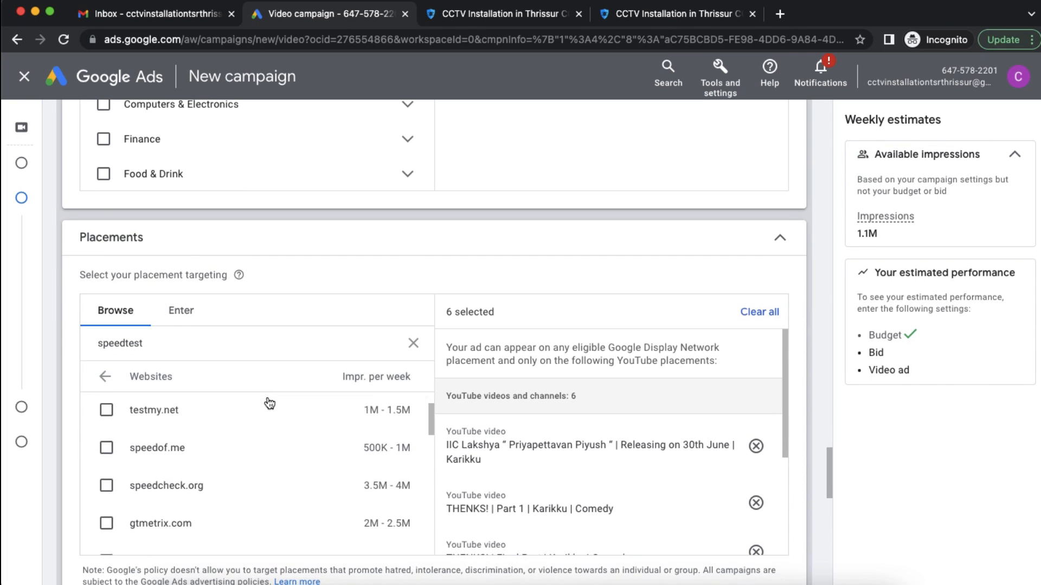
{"action": "scroll", "coordinate": [268, 401], "scroll_direction": "down", "scroll_amount": 3}
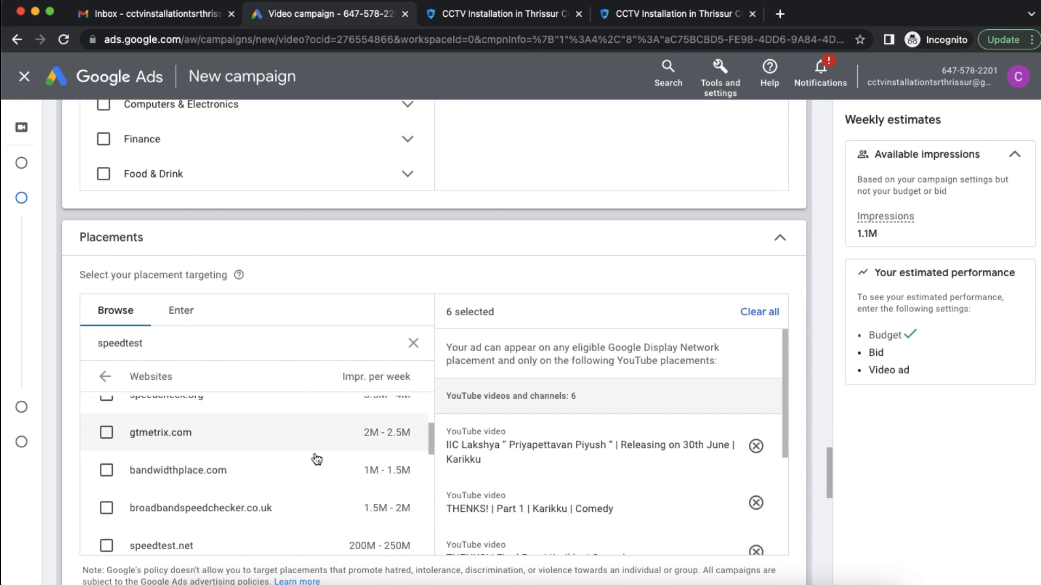
{"action": "scroll", "coordinate": [344, 497], "scroll_direction": "down", "scroll_amount": 2}
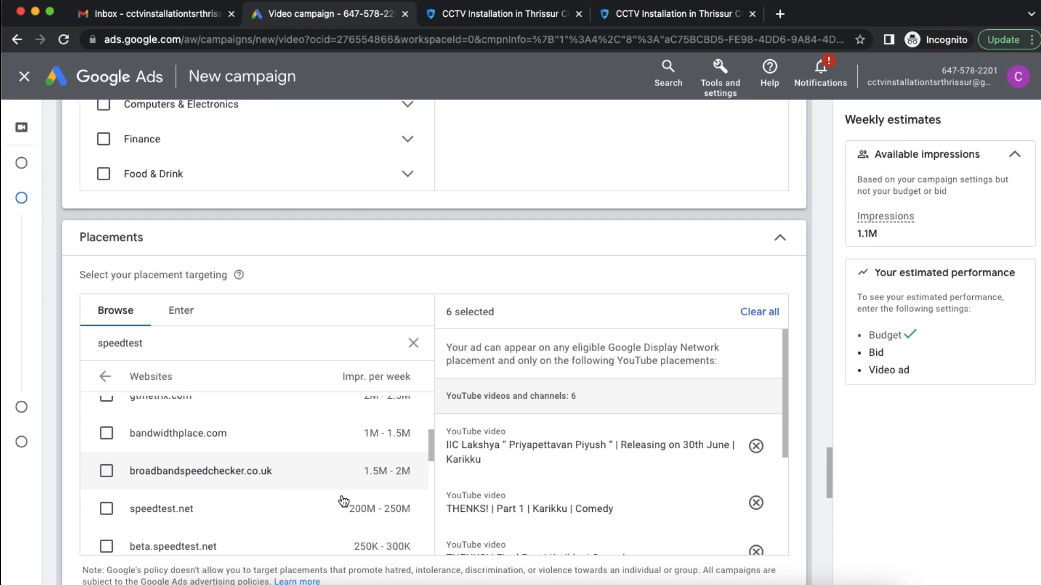
{"action": "scroll", "coordinate": [347, 490], "scroll_direction": "down", "scroll_amount": 1}
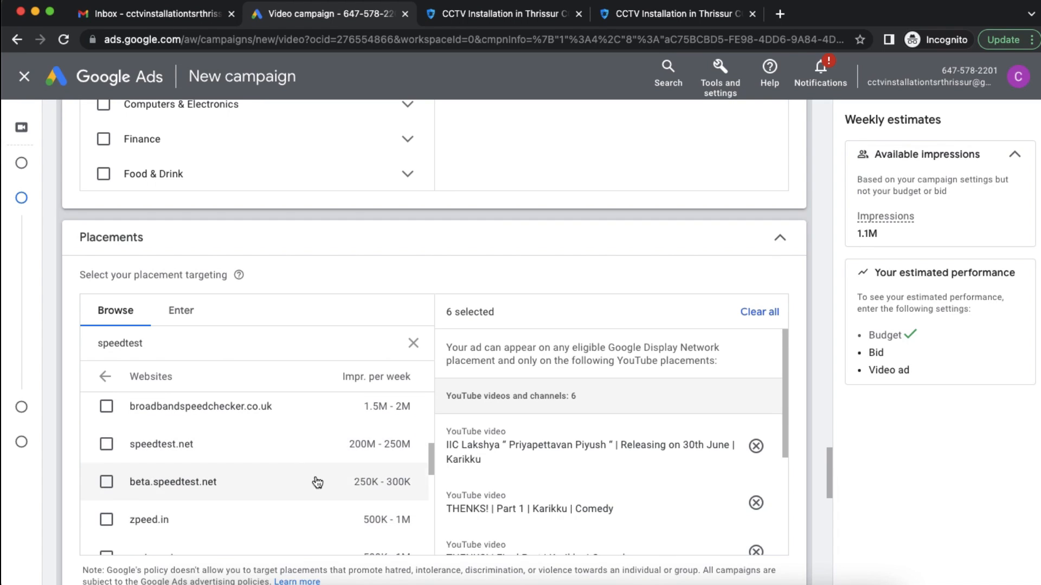
{"action": "left_click", "coordinate": [233, 454]}
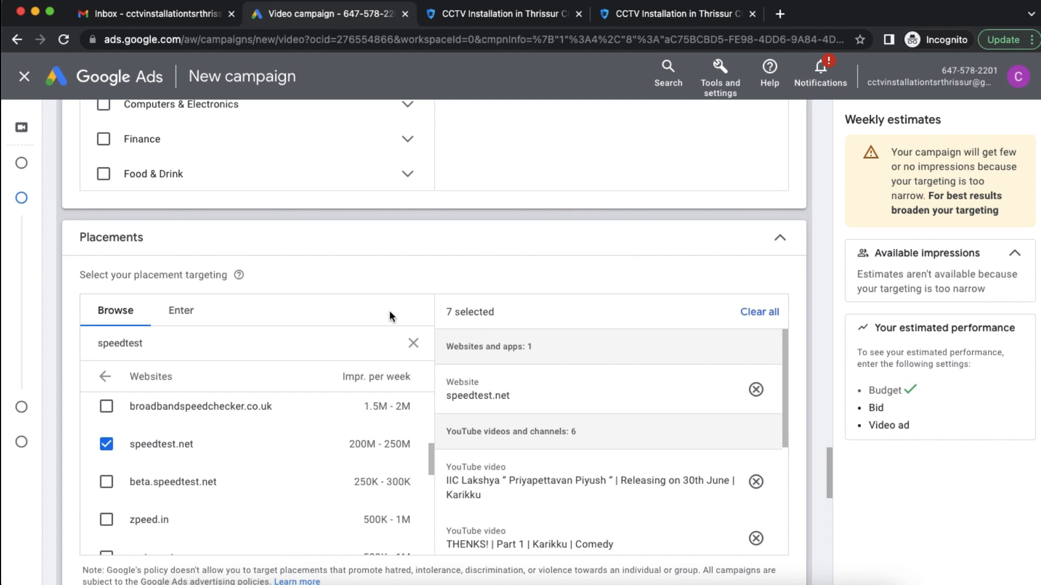
Step: Search for "3rd eye thrissur" as the ad's YouTube video and choose "CORE RENEV EXPO KOCHI 2022" by 3rd Eye Security Systems
{"action": "scroll", "coordinate": [390, 310], "scroll_direction": "down", "scroll_amount": 2}
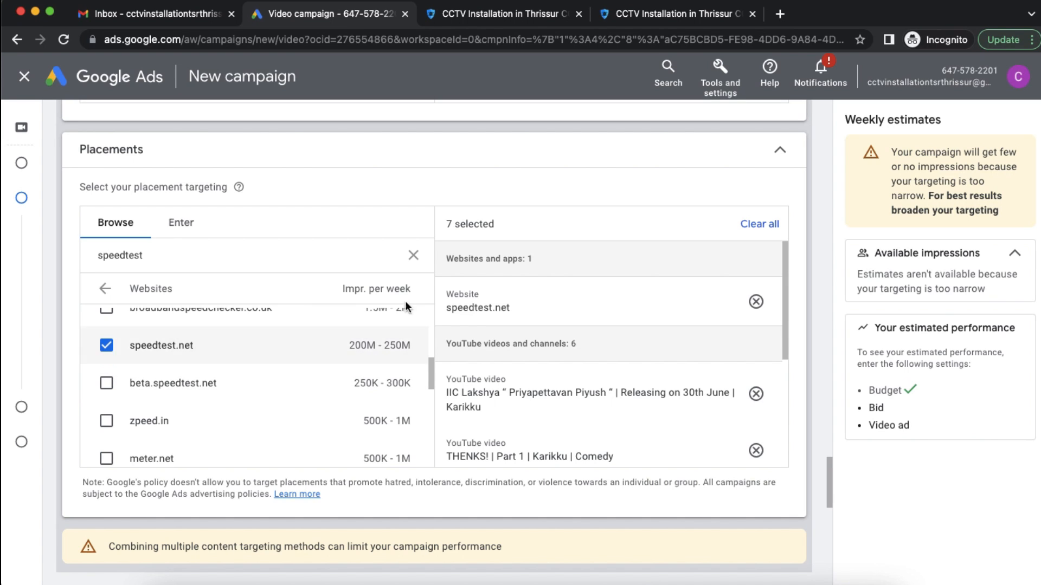
{"action": "scroll", "coordinate": [405, 301], "scroll_direction": "down", "scroll_amount": 3}
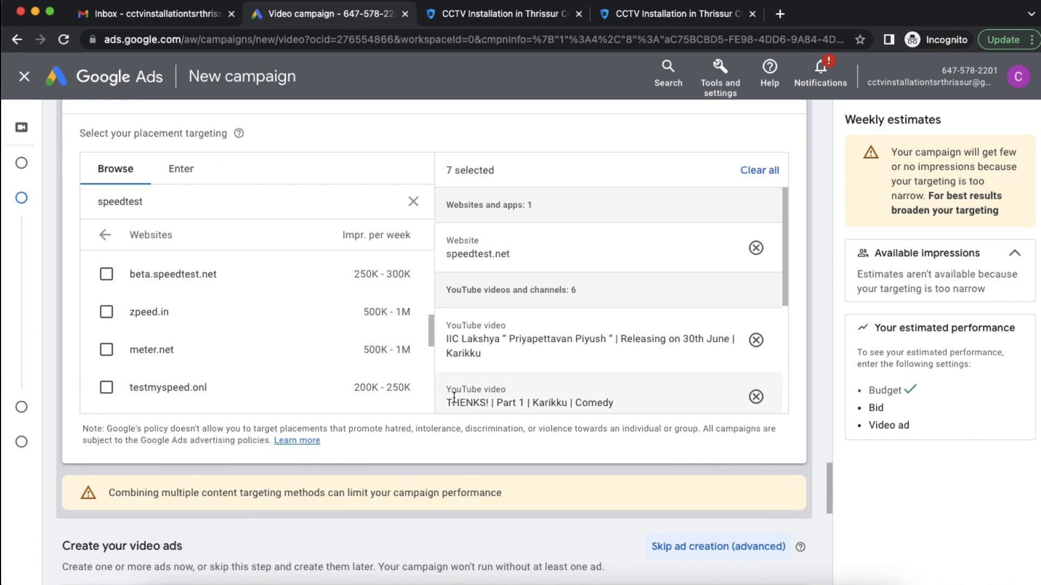
{"action": "scroll", "coordinate": [454, 398], "scroll_direction": "down", "scroll_amount": 5}
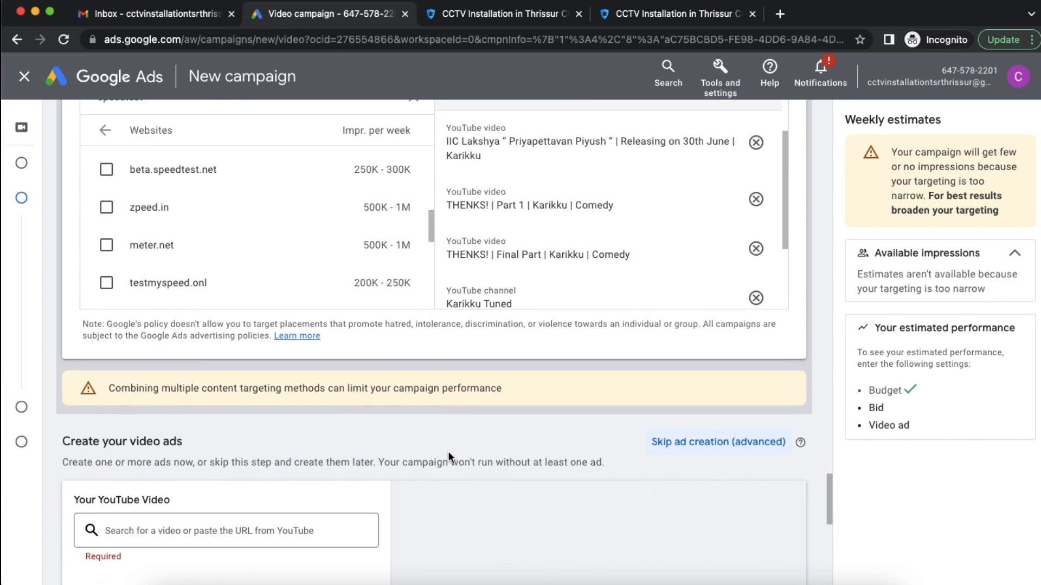
{"action": "scroll", "coordinate": [448, 455], "scroll_direction": "down", "scroll_amount": 4}
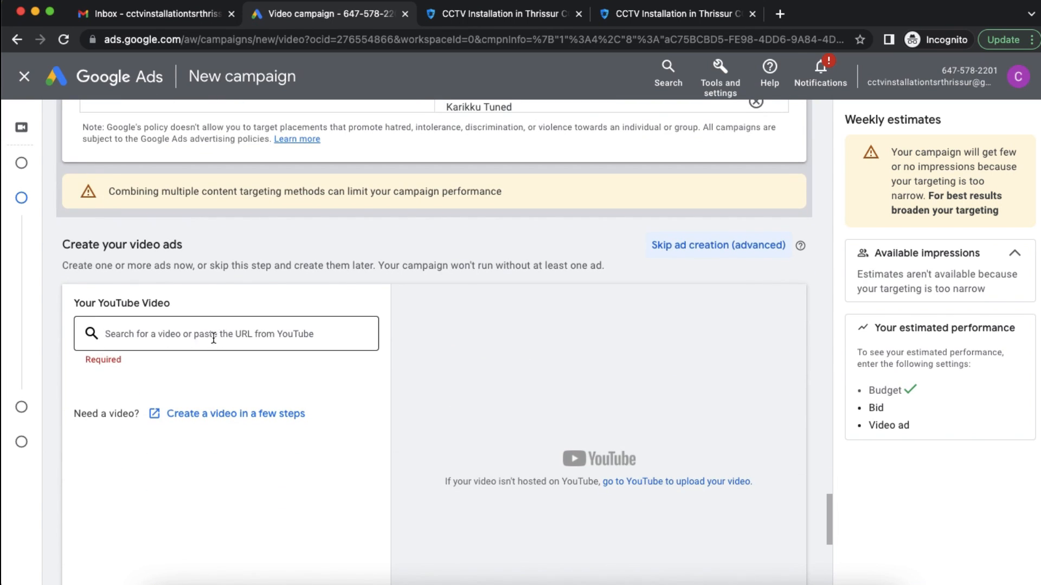
{"action": "key", "text": "super+t"}
{"action": "left_click", "coordinate": [143, 331]}
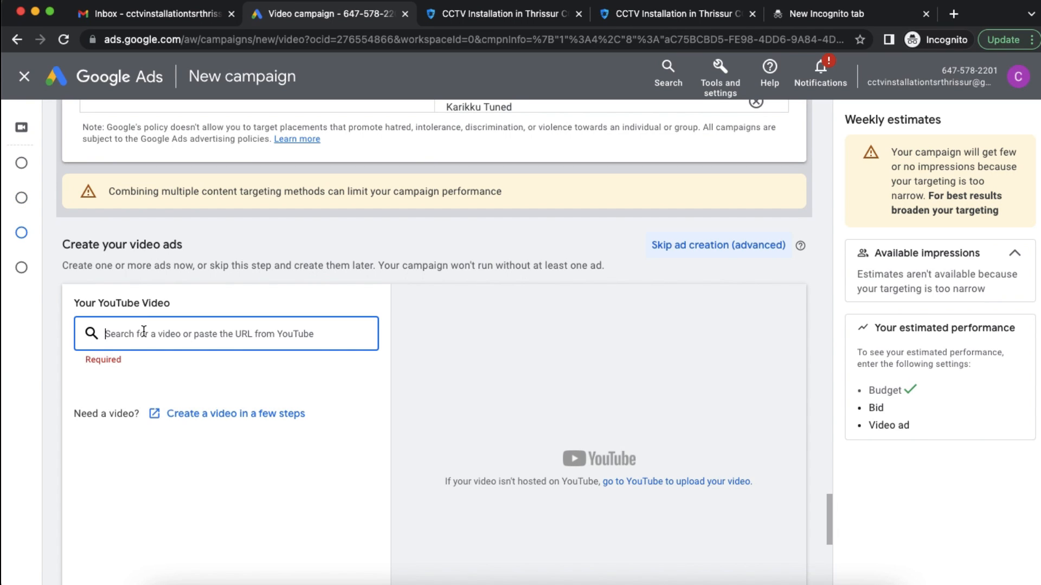
{"action": "type", "text": "3rd eye"}
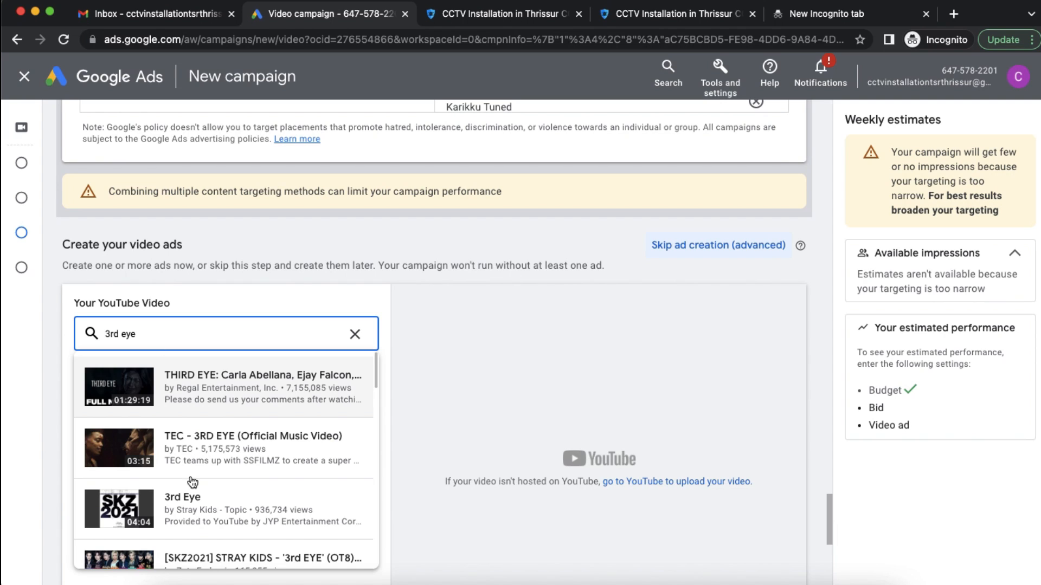
{"action": "scroll", "coordinate": [198, 498], "scroll_direction": "down", "scroll_amount": 5}
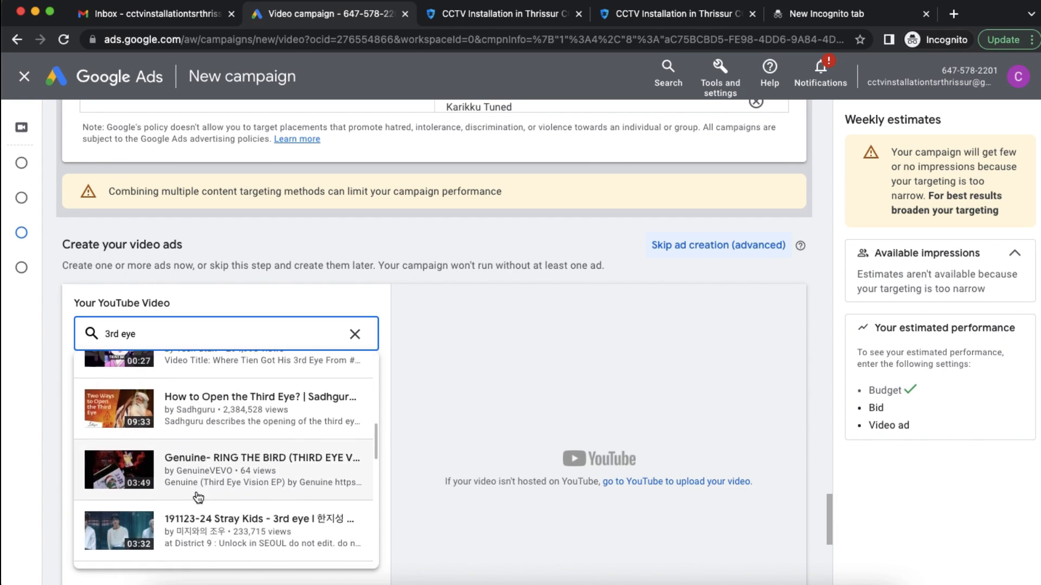
{"action": "type", "text": "thrissur"}
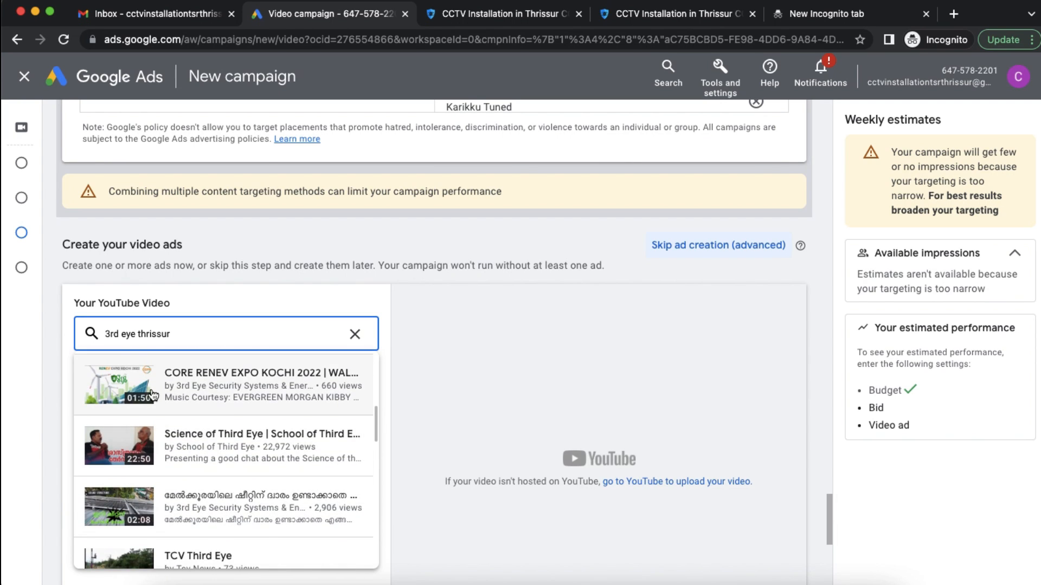
{"action": "left_click", "coordinate": [201, 381]}
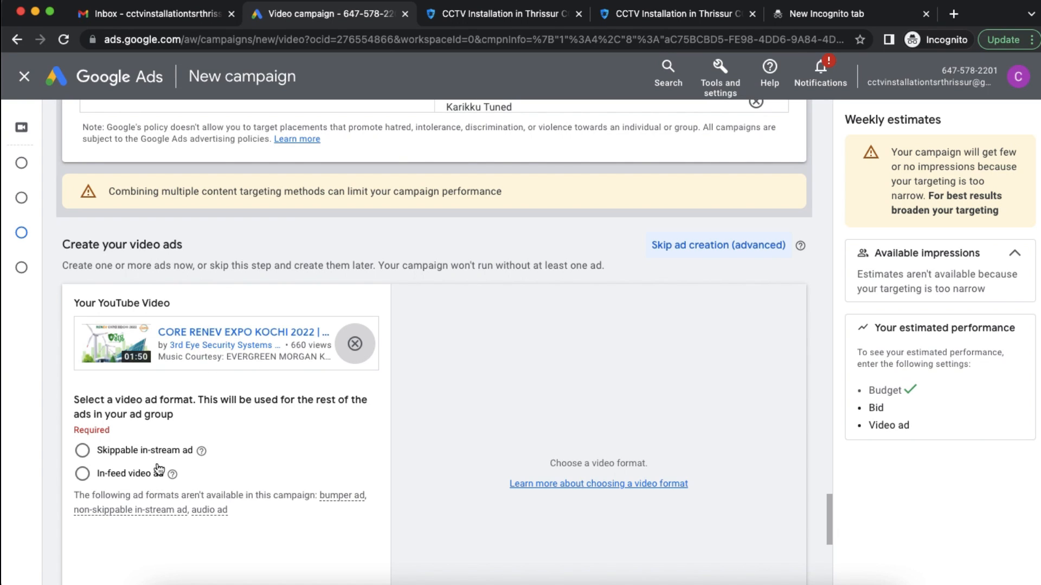
{"action": "scroll", "coordinate": [168, 447], "scroll_direction": "down", "scroll_amount": 2}
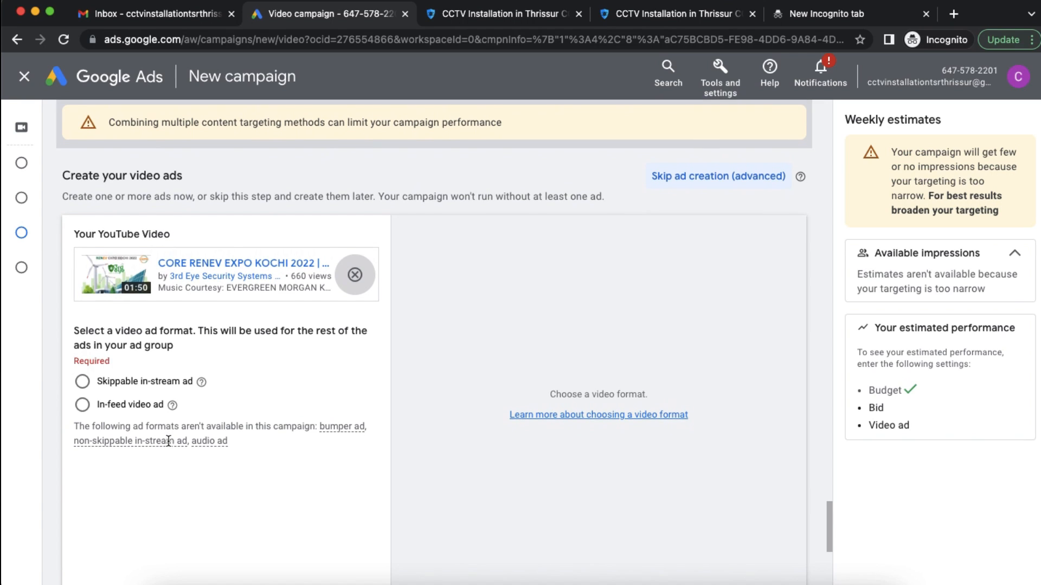
Step: Choose the skippable in-stream ad format for the video and preview the ad on Google video partners
{"action": "left_click", "coordinate": [124, 385]}
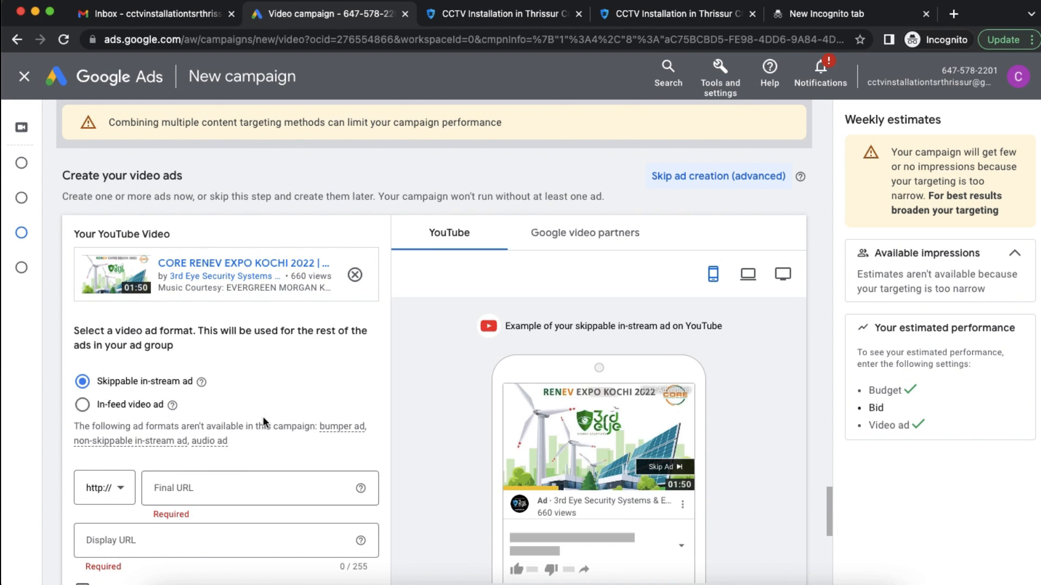
{"action": "scroll", "coordinate": [262, 416], "scroll_direction": "down", "scroll_amount": 1}
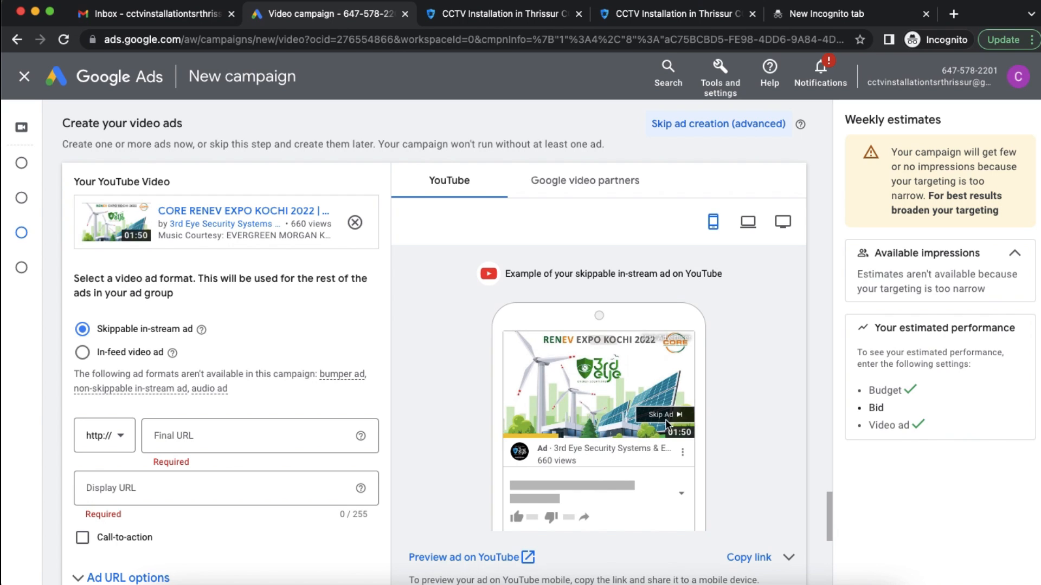
{"action": "scroll", "coordinate": [649, 445], "scroll_direction": "down", "scroll_amount": 2}
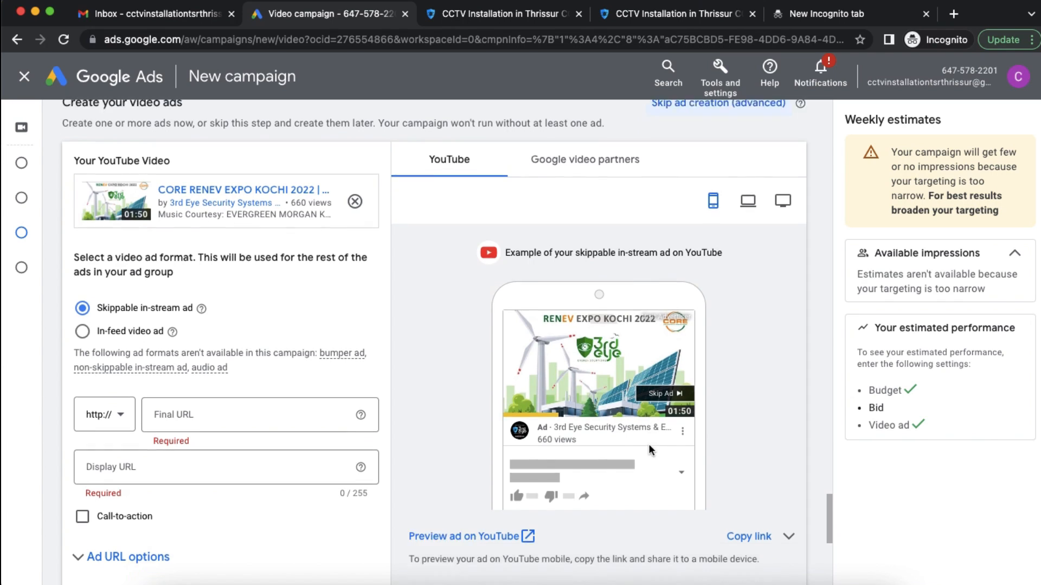
{"action": "scroll", "coordinate": [594, 262], "scroll_direction": "up", "scroll_amount": 1}
{"action": "left_click", "coordinate": [591, 158]}
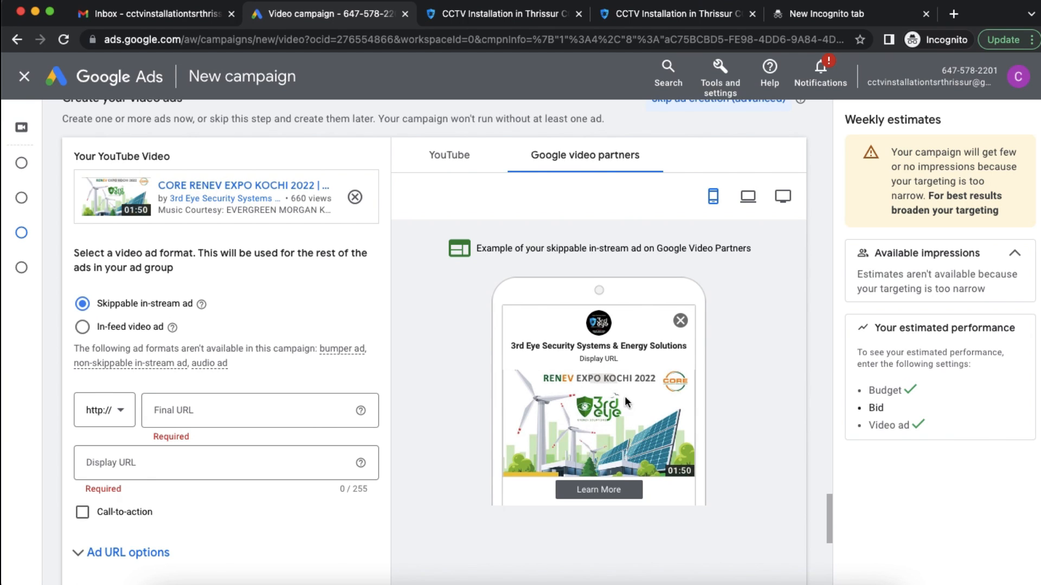
{"action": "left_click", "coordinate": [188, 411]}
{"action": "left_click", "coordinate": [499, 13]}
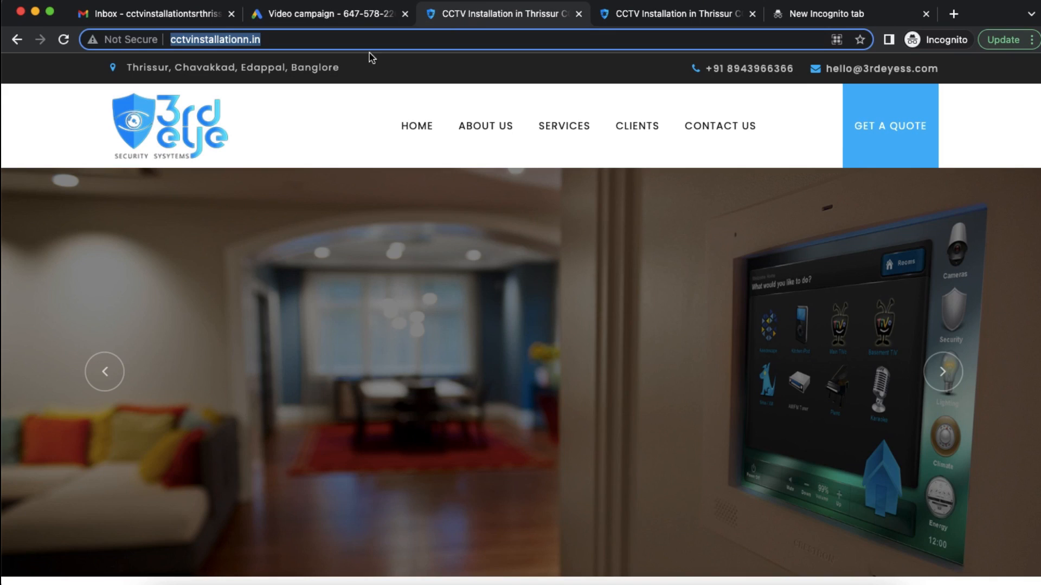
{"action": "left_click", "coordinate": [298, 17]}
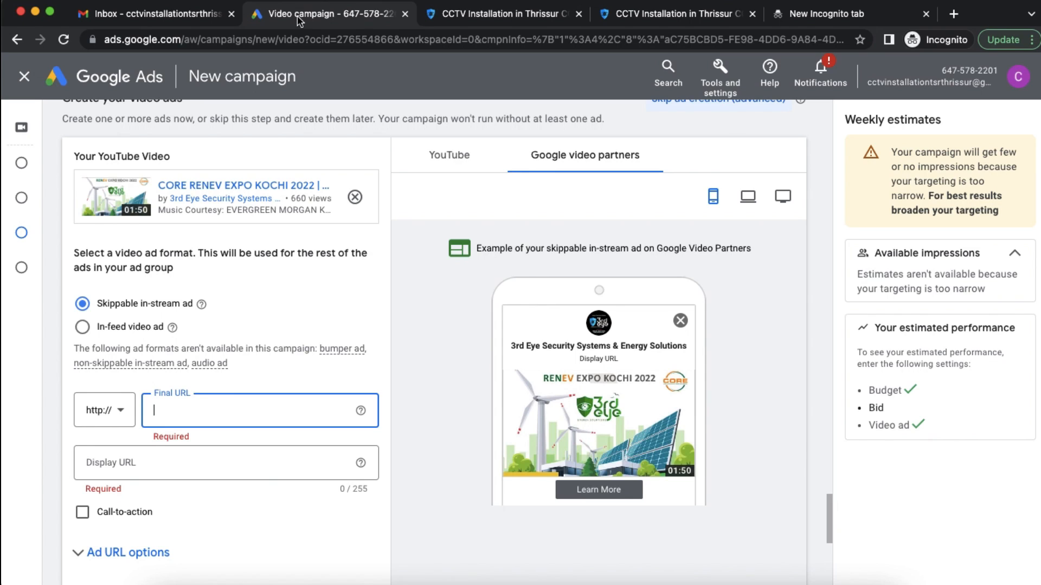
{"action": "type", "text": "www.cctvinstallationn.in/"}
{"action": "left_click", "coordinate": [244, 458]}
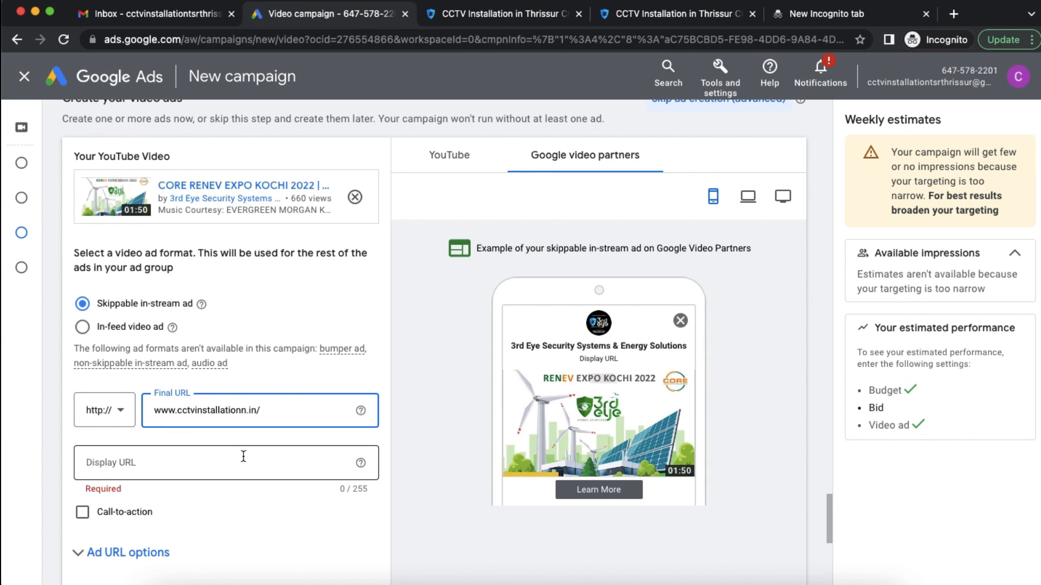
{"action": "type", "text": "www.cctvinstallationn.in/"}
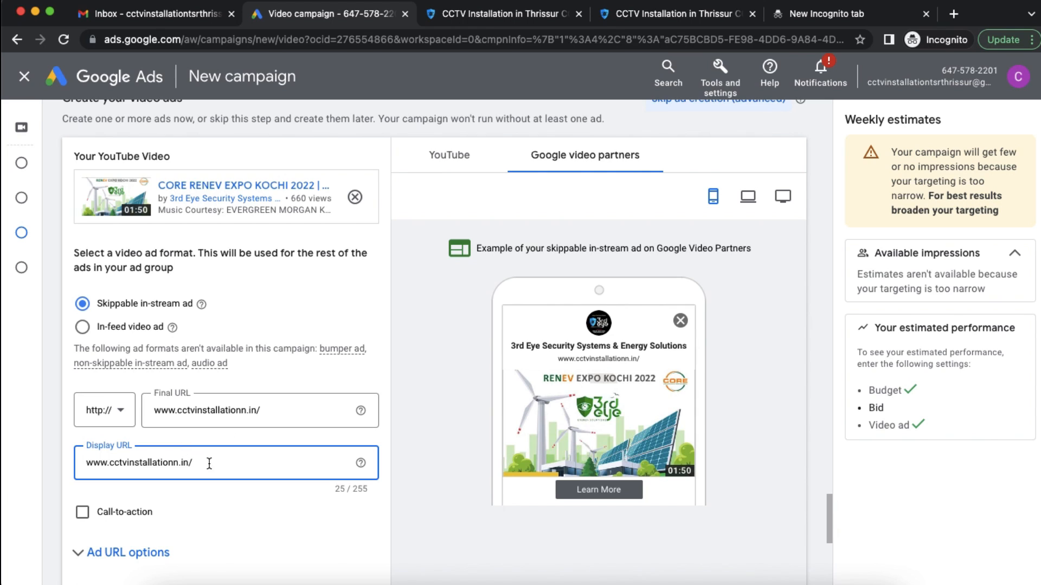
Step: Enable the ad's call-to-action and set its text to "Learn more"
{"action": "scroll", "coordinate": [208, 462], "scroll_direction": "down", "scroll_amount": 2}
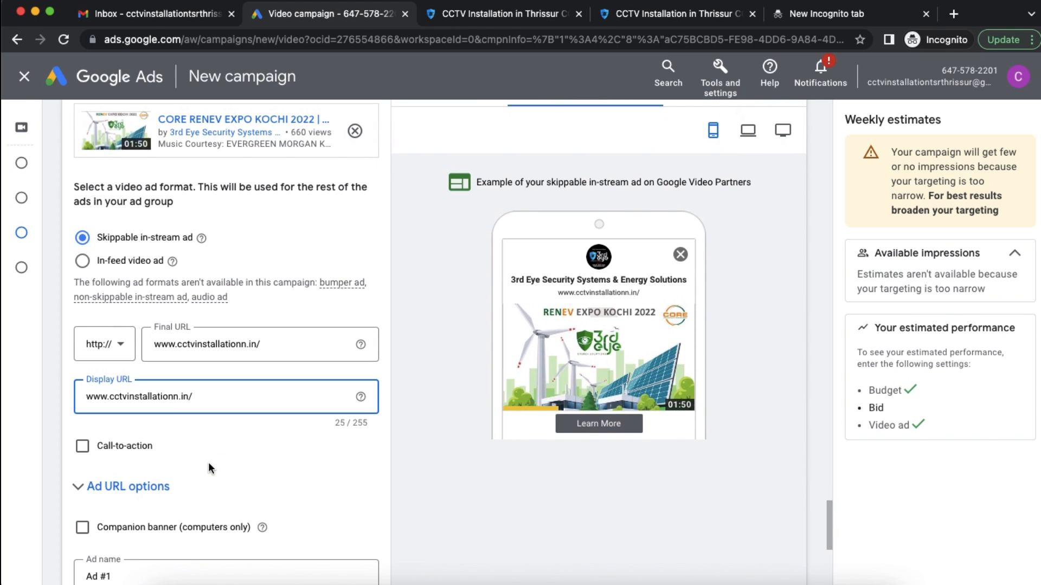
{"action": "left_click", "coordinate": [84, 450]}
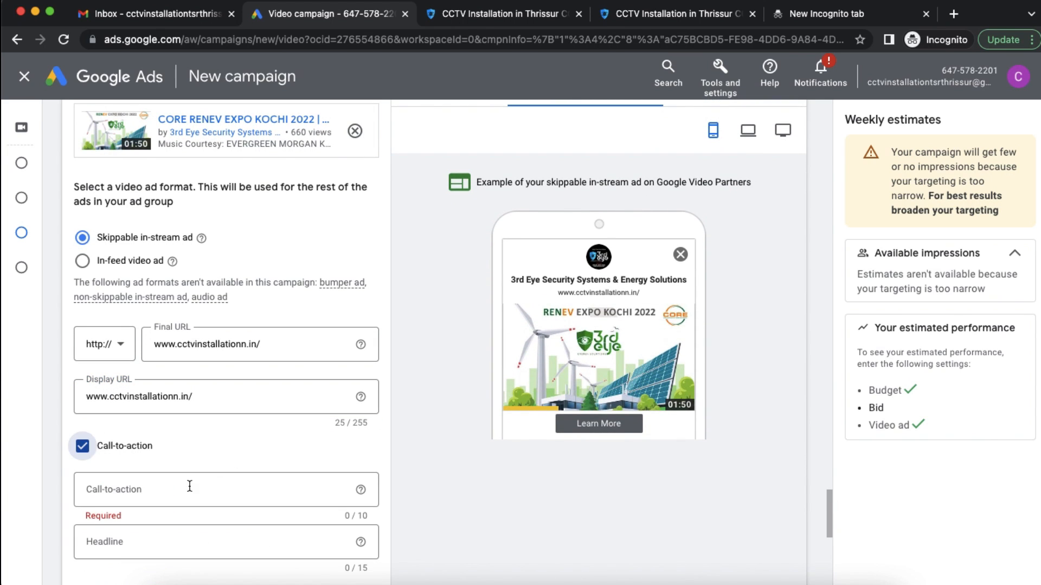
{"action": "scroll", "coordinate": [187, 491], "scroll_direction": "down", "scroll_amount": 1}
{"action": "scroll", "coordinate": [186, 493], "scroll_direction": "down", "scroll_amount": 1}
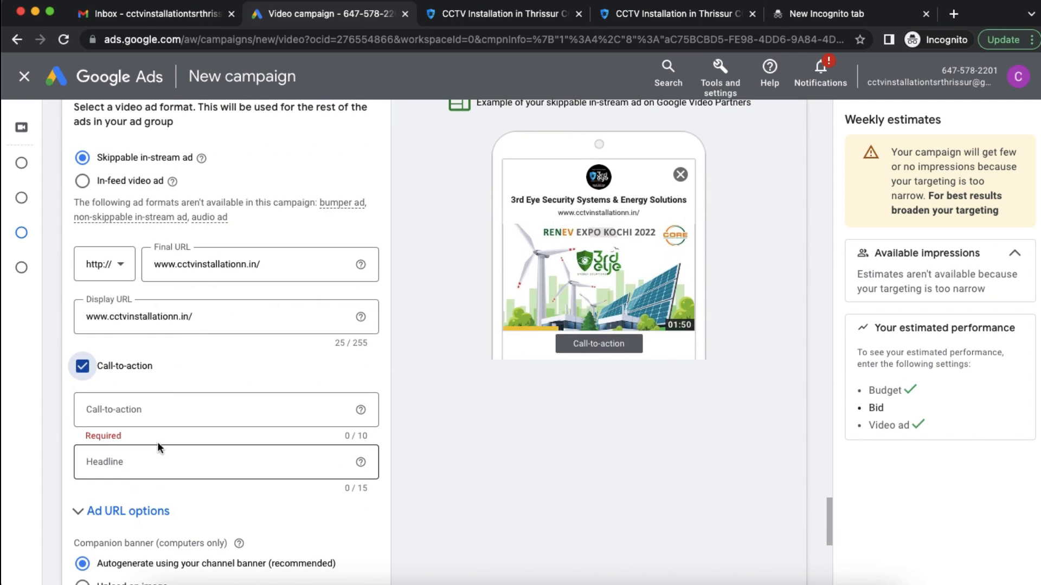
{"action": "left_click", "coordinate": [151, 405]}
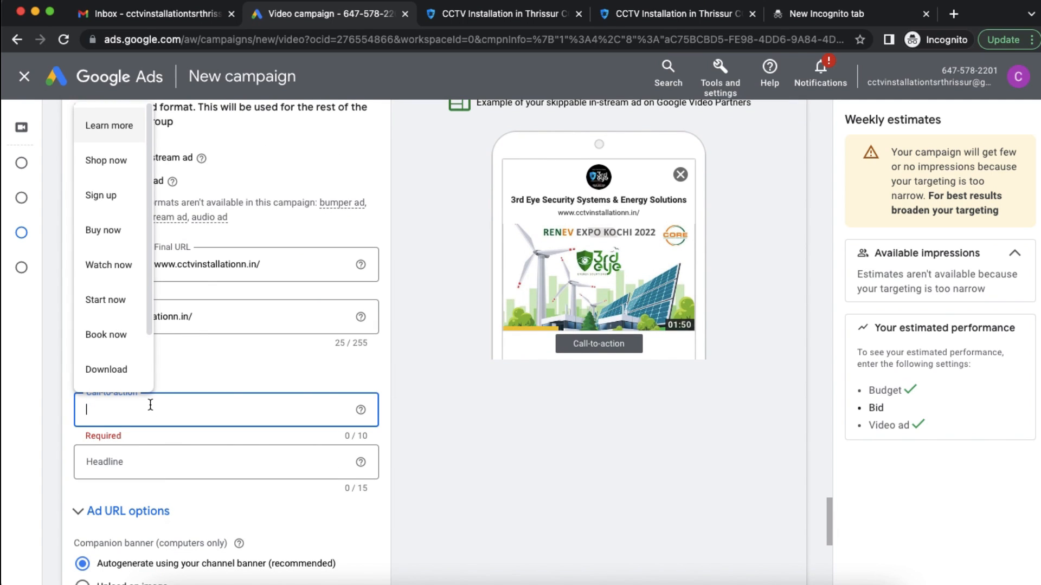
{"action": "left_click", "coordinate": [111, 126]}
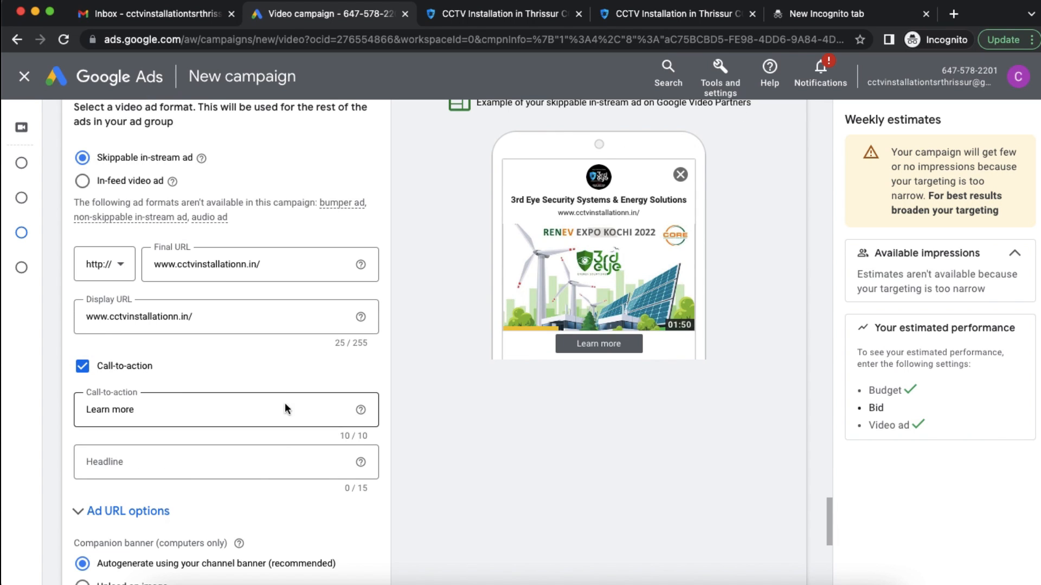
Step: Examine the image upload option for the companion banner and switch back to autogenerating it from the channel banner
{"action": "scroll", "coordinate": [288, 398], "scroll_direction": "down", "scroll_amount": 2}
{"action": "scroll", "coordinate": [288, 398], "scroll_direction": "down", "scroll_amount": 2}
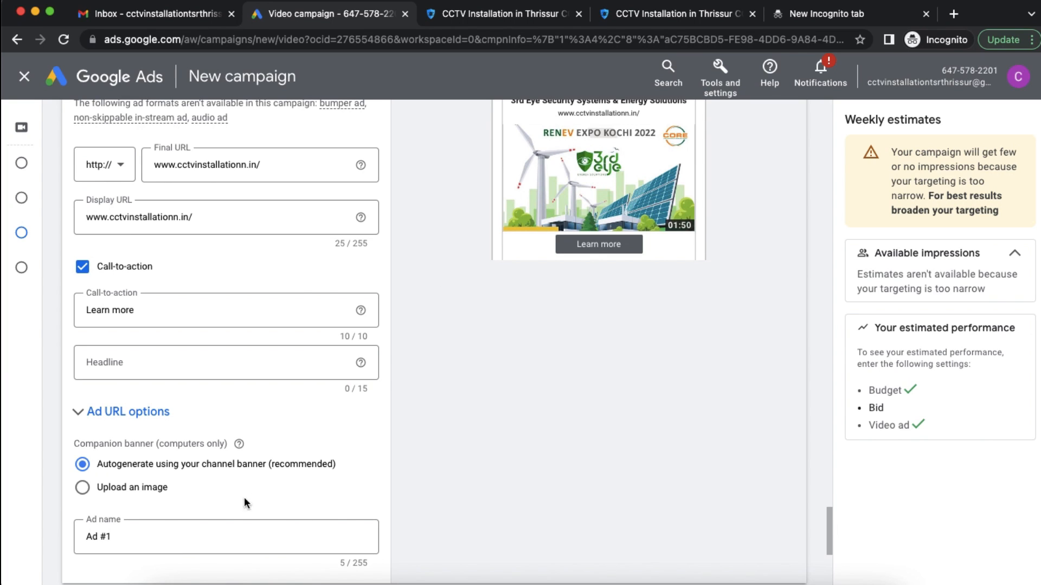
{"action": "left_click", "coordinate": [144, 495]}
{"action": "scroll", "coordinate": [190, 511], "scroll_direction": "down", "scroll_amount": 1}
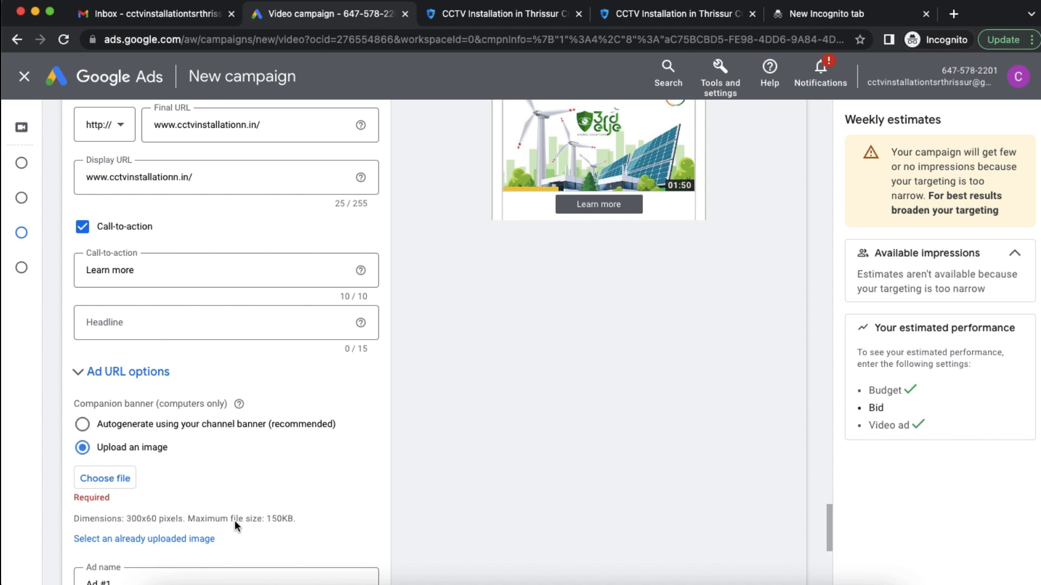
{"action": "scroll", "coordinate": [266, 467], "scroll_direction": "down", "scroll_amount": 1}
{"action": "left_click", "coordinate": [82, 399]}
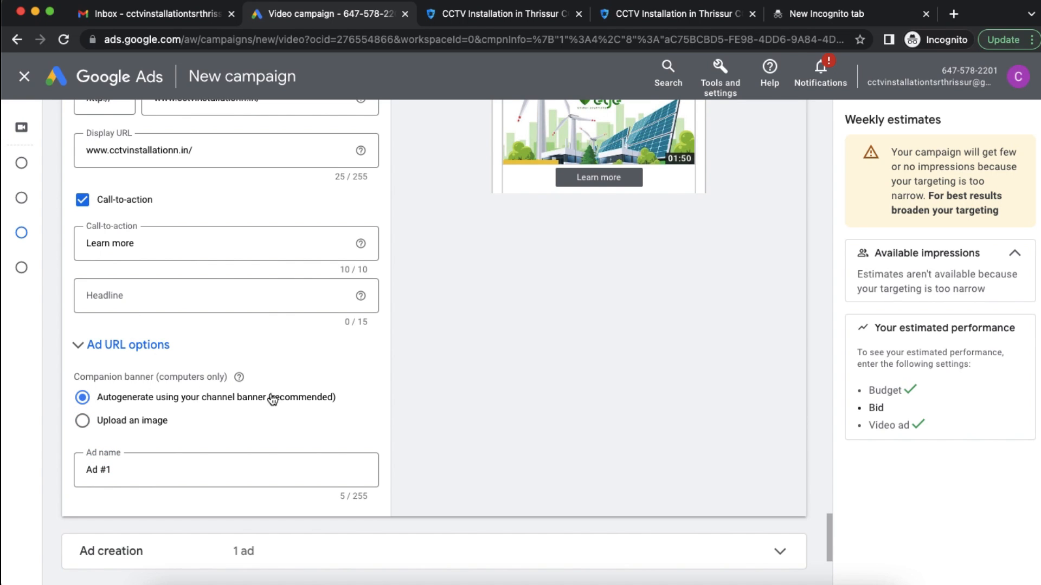
Step: Review the completed ad fields and the ads listed in the ad creation overview
{"action": "scroll", "coordinate": [273, 399], "scroll_direction": "up", "scroll_amount": 2}
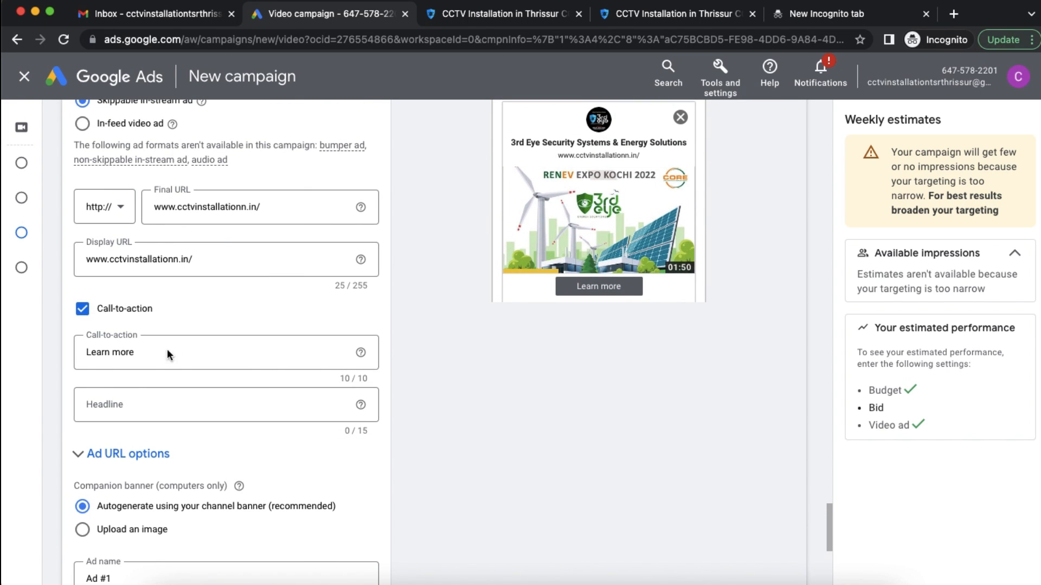
{"action": "scroll", "coordinate": [282, 431], "scroll_direction": "up", "scroll_amount": 2}
{"action": "scroll", "coordinate": [288, 428], "scroll_direction": "down", "scroll_amount": 5}
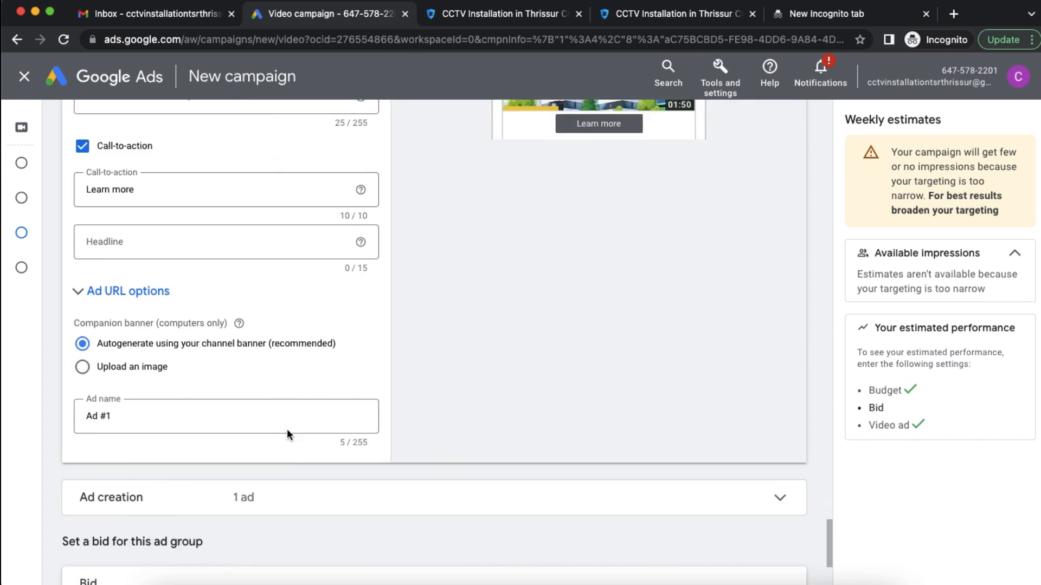
{"action": "scroll", "coordinate": [287, 428], "scroll_direction": "down", "scroll_amount": 2}
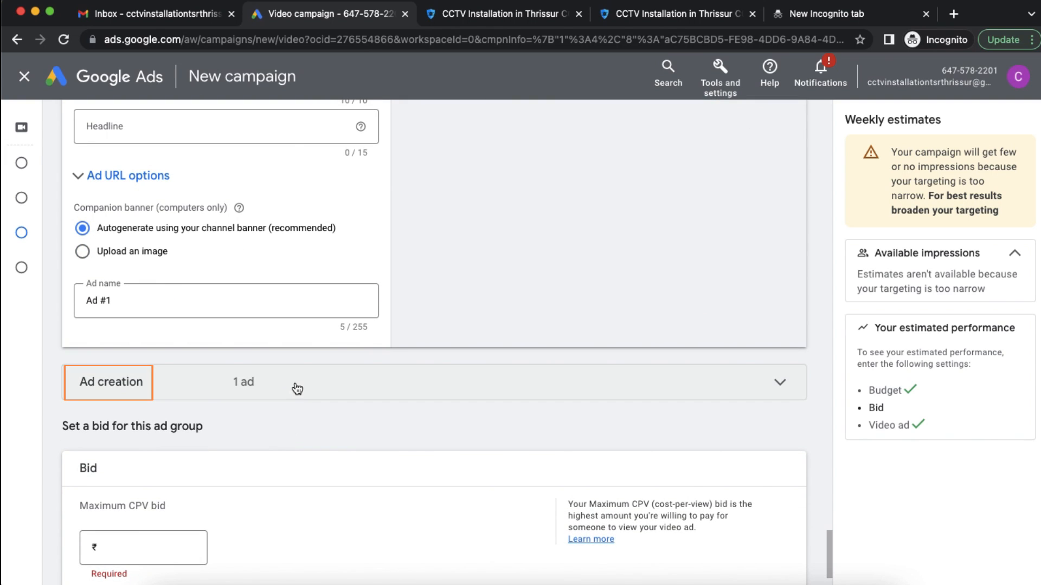
{"action": "left_click", "coordinate": [323, 385]}
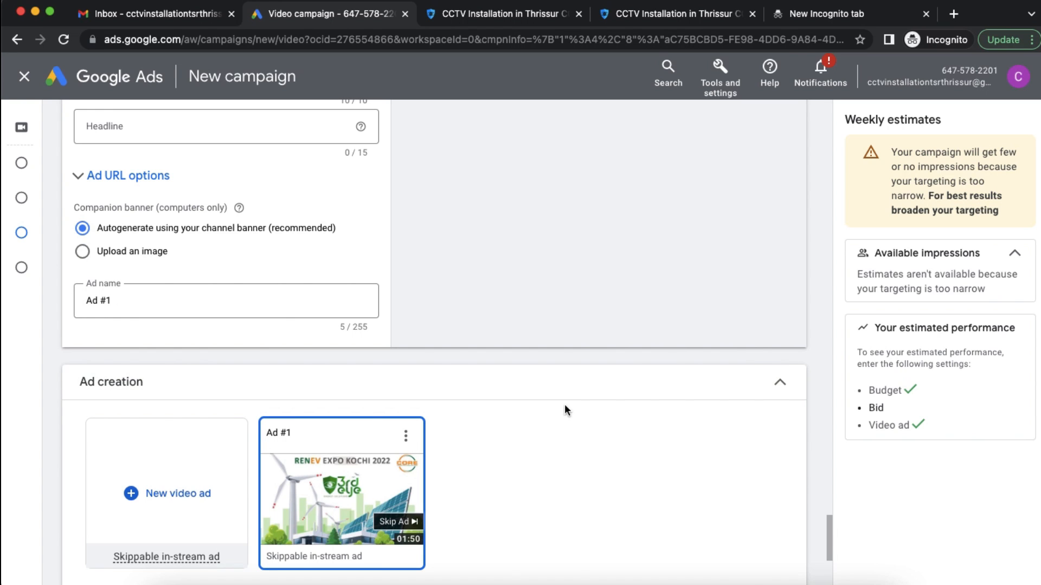
{"action": "left_click", "coordinate": [780, 387]}
{"action": "left_click", "coordinate": [462, 401]}
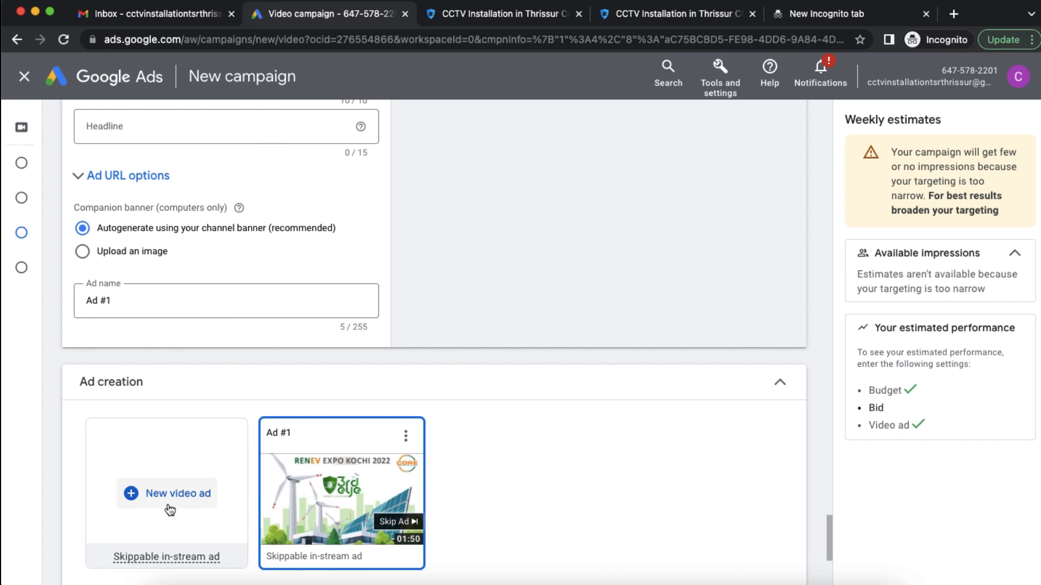
{"action": "left_click", "coordinate": [704, 387]}
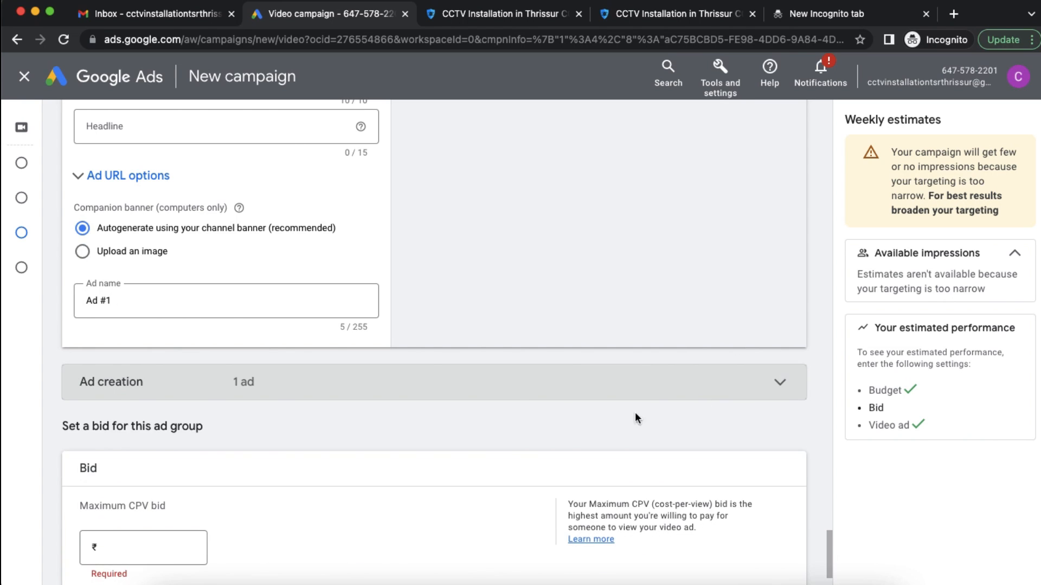
Step: Set the ad group's maximum CPV bid to ₹0.50 and create the campaign
{"action": "scroll", "coordinate": [507, 448], "scroll_direction": "down", "scroll_amount": 2}
{"action": "scroll", "coordinate": [506, 451], "scroll_direction": "down", "scroll_amount": 1}
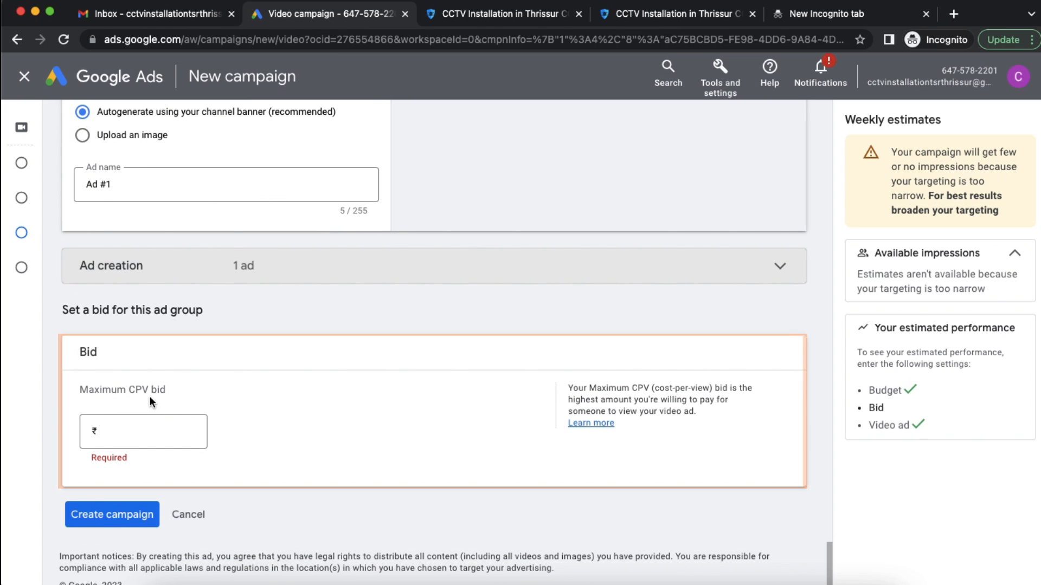
{"action": "left_click", "coordinate": [163, 436]}
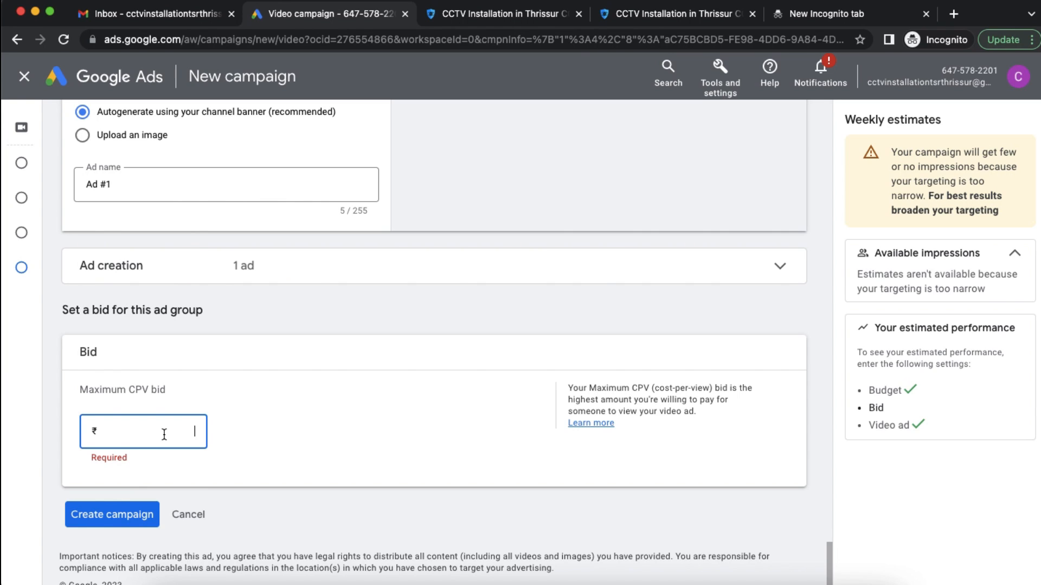
{"action": "type", "text": "0.50"}
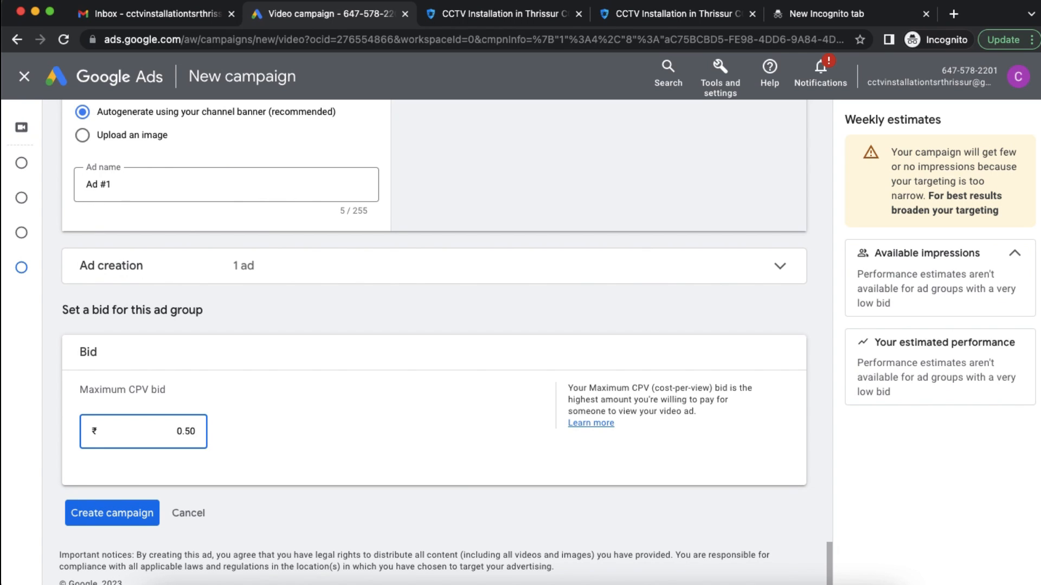
{"action": "left_click", "coordinate": [313, 422]}
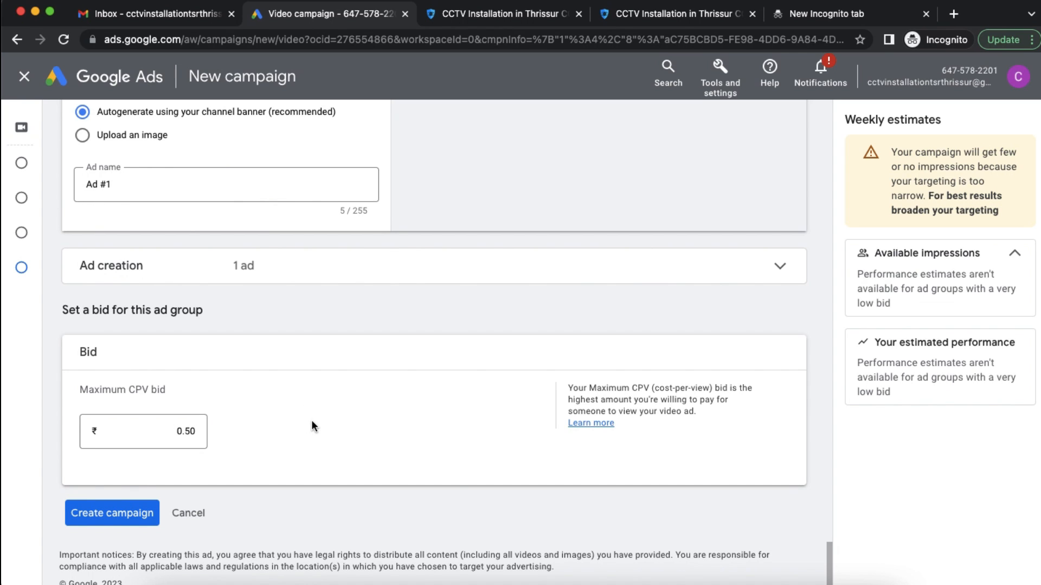
{"action": "scroll", "coordinate": [239, 456], "scroll_direction": "down", "scroll_amount": 1}
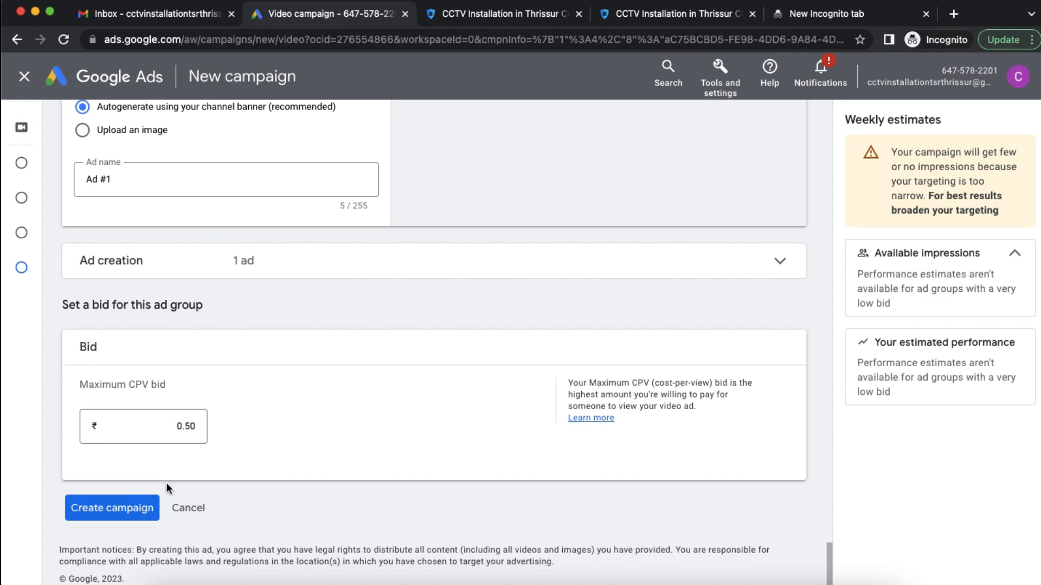
{"action": "left_click", "coordinate": [119, 509]}
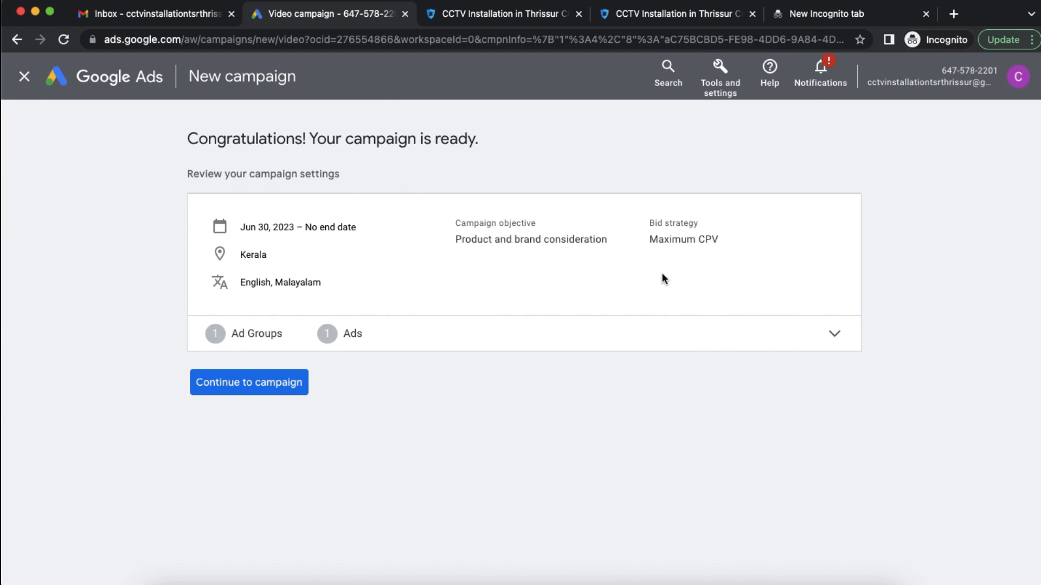